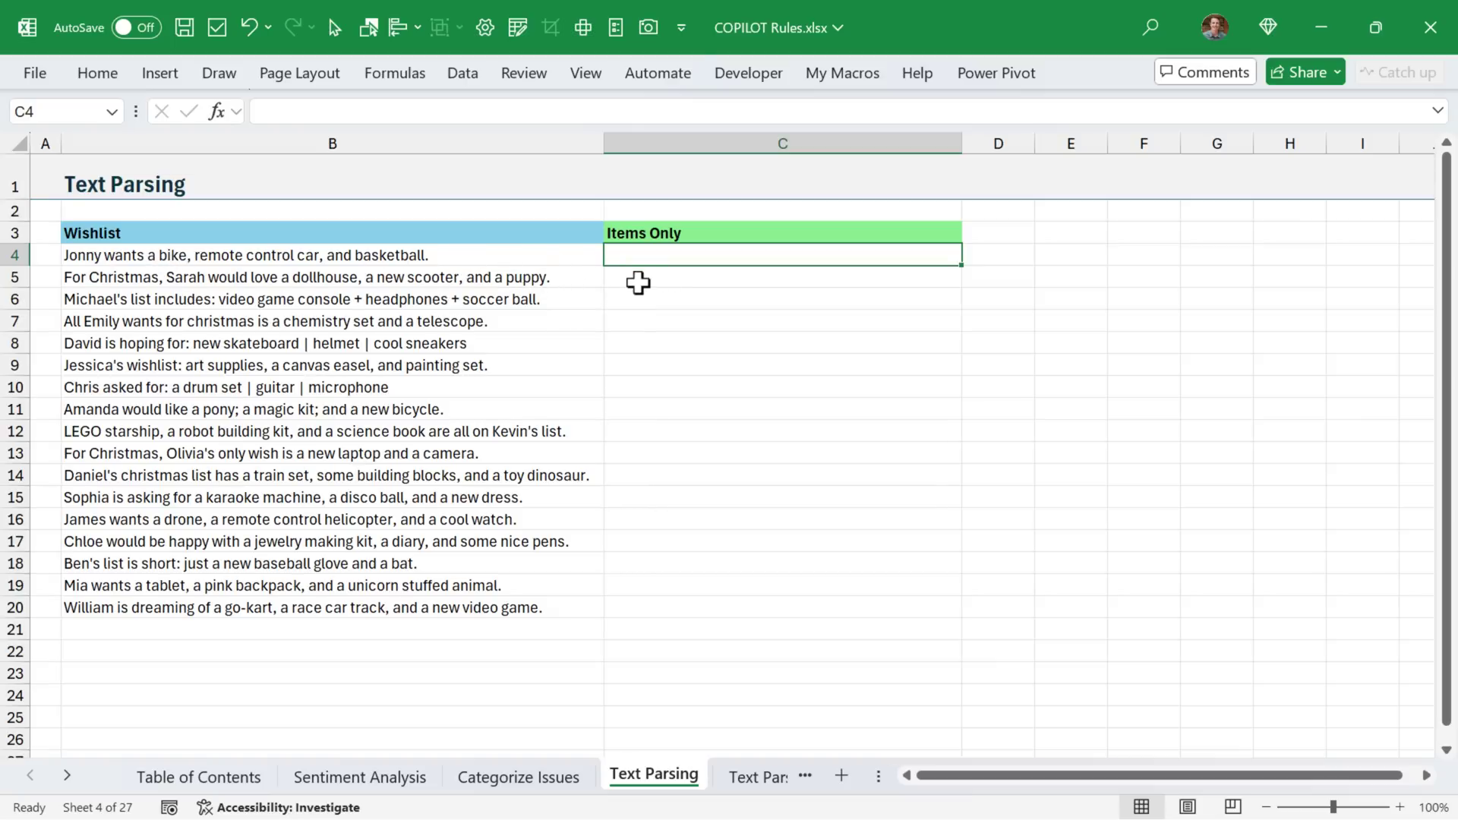
- Enter a COPILOT formula in C4 that extracts comma-separated items from the B4:B20 wishlists
type("=cop")
key("Tab")
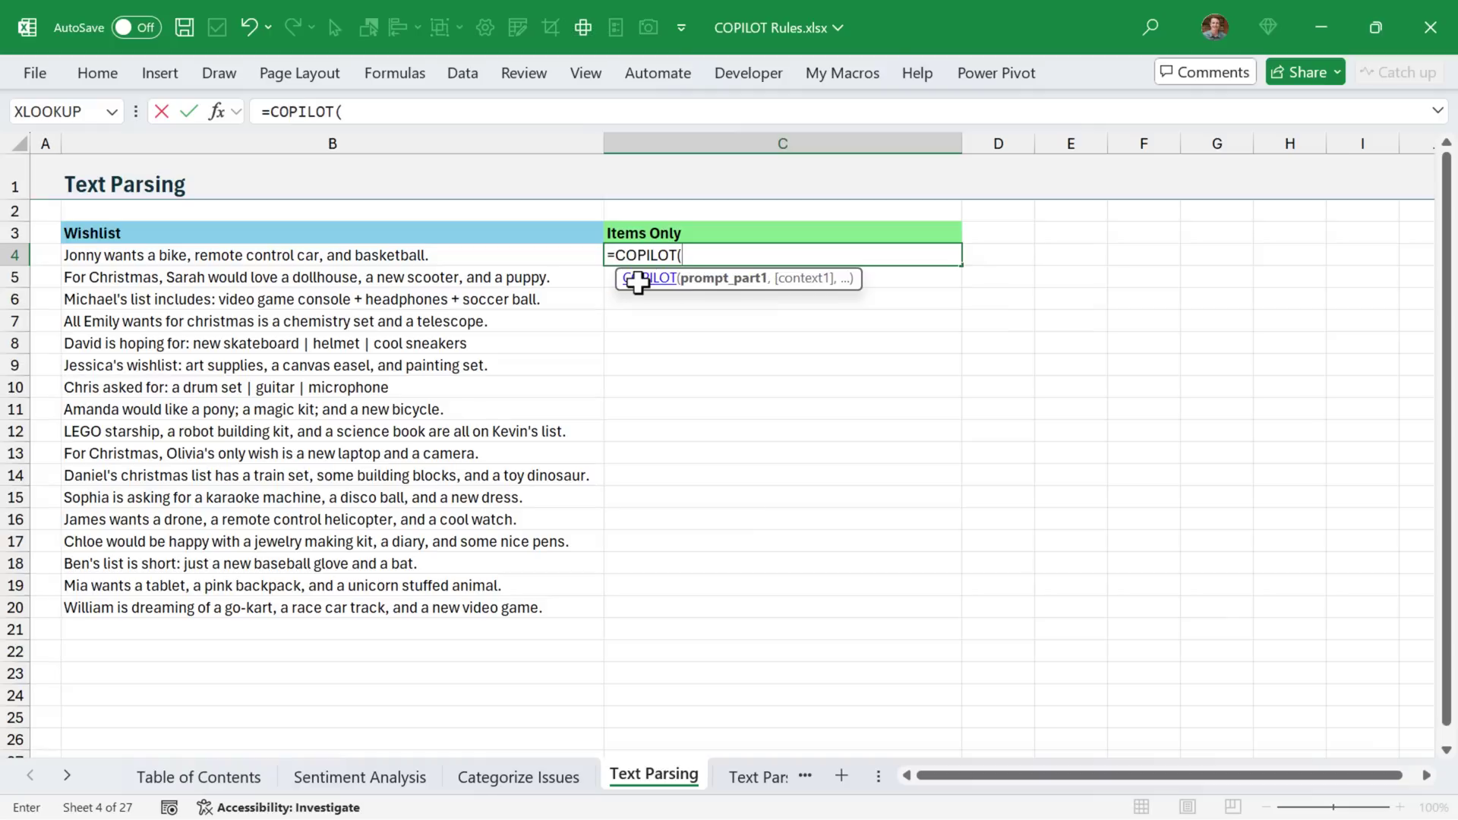
type("\"Please extract only the items from the following data and create a comma-separated list for each row. \",B4:B20")
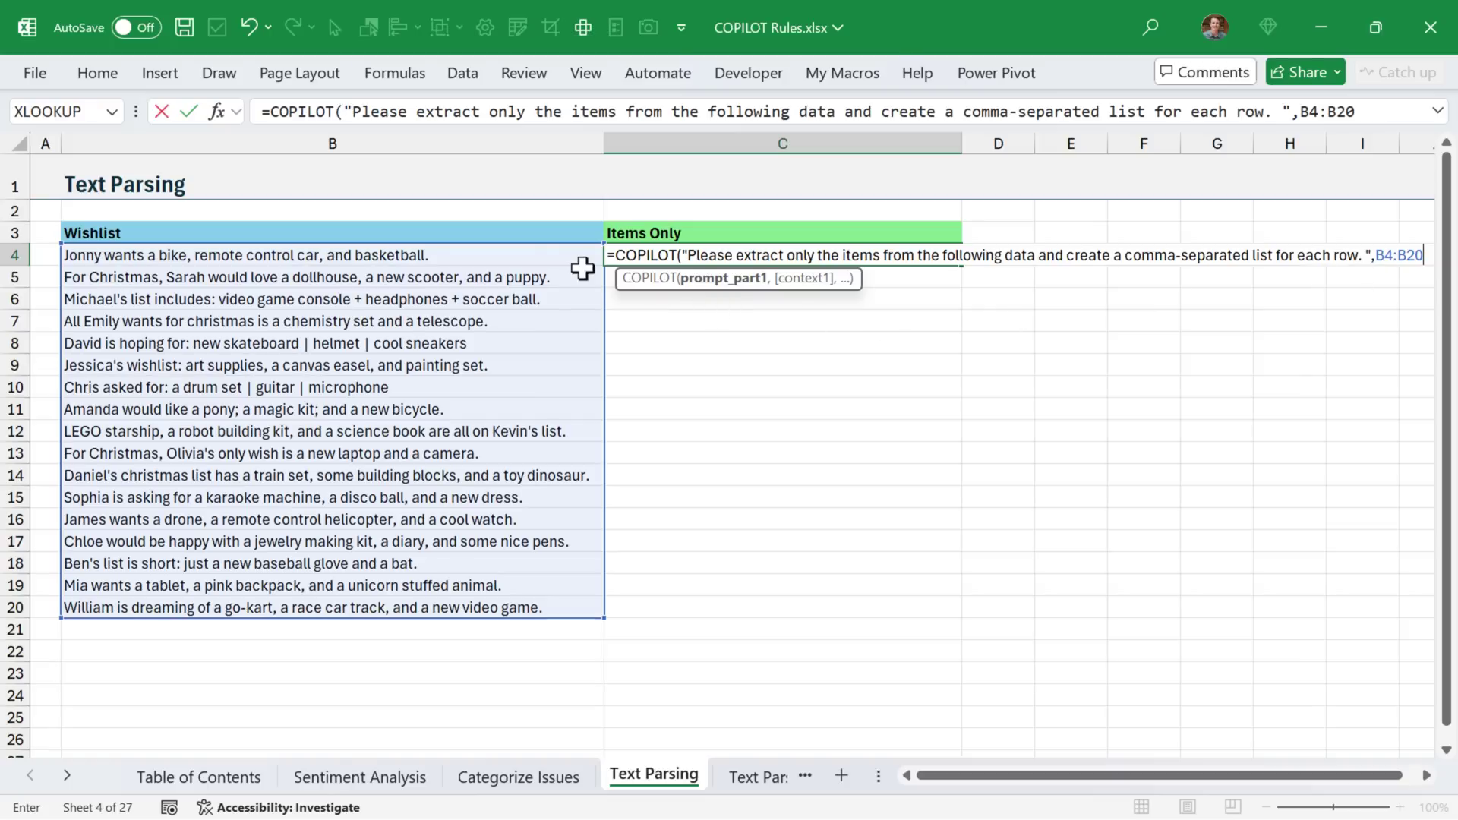
key("Return")
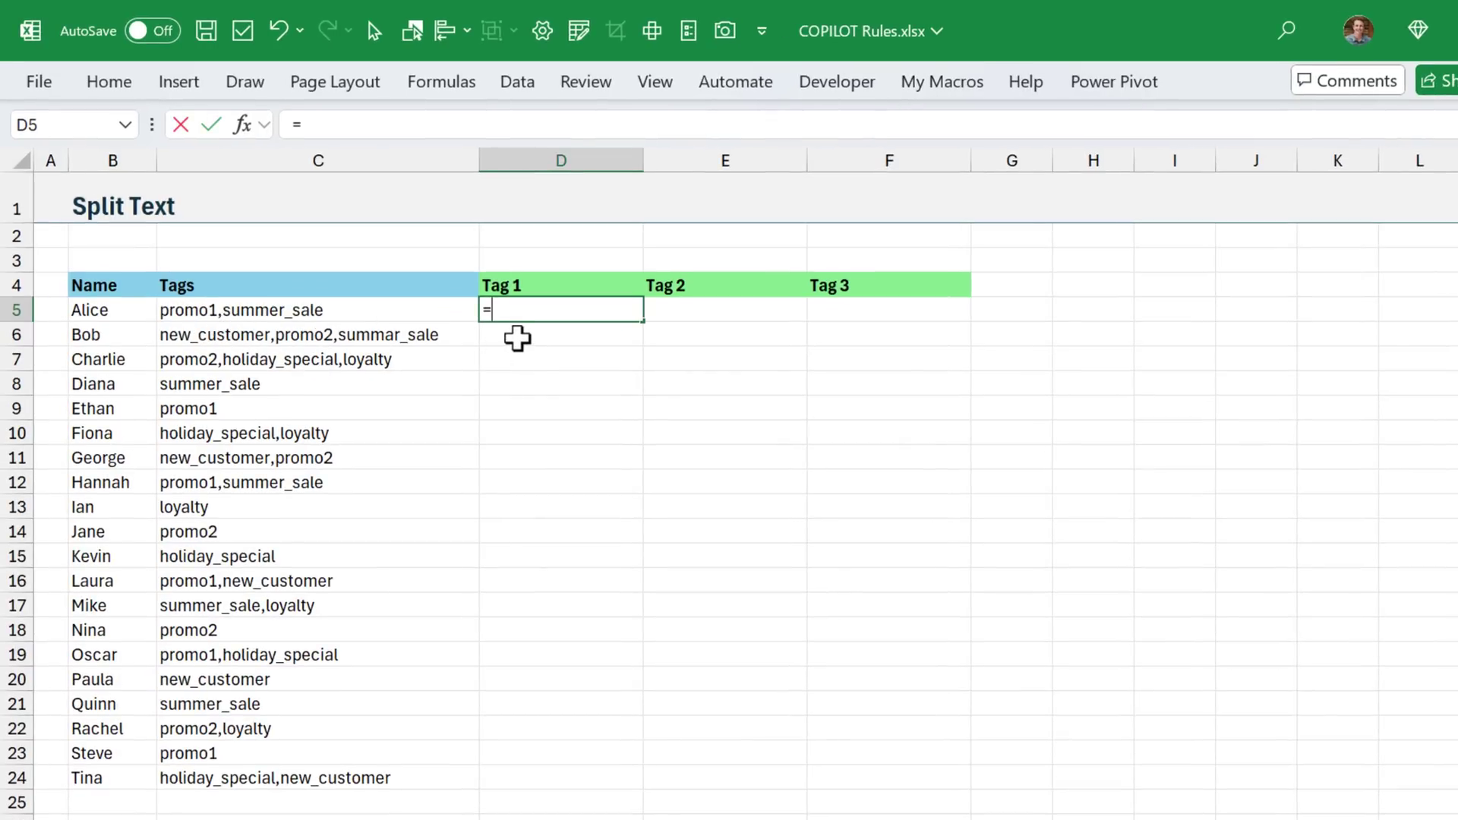
- Split C5's tags with =TEXTSPLIT(C5,",") in D5 and fill it down to row 24
type("=textsp")
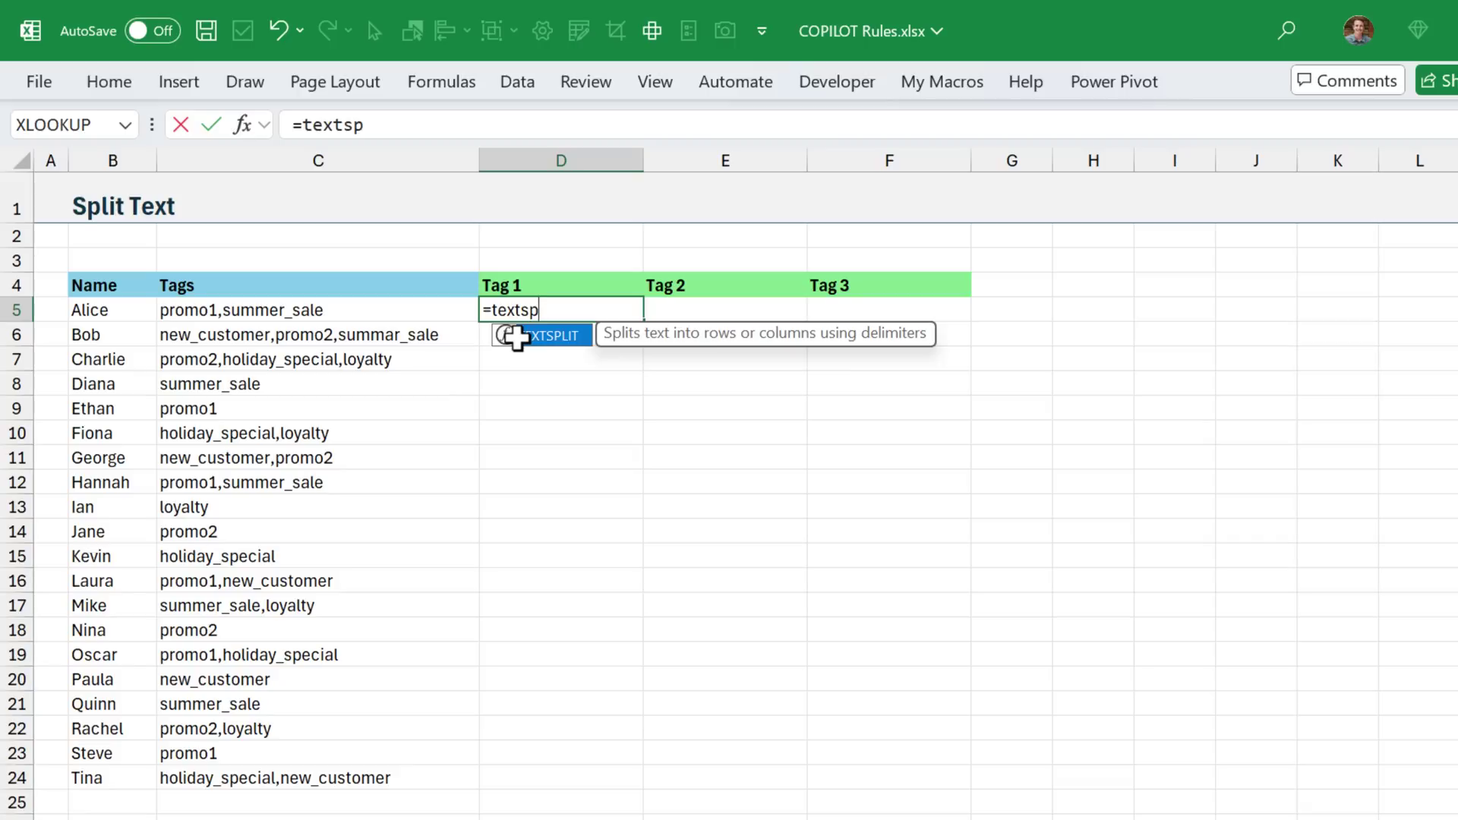
key("Tab")
left_click(399, 312)
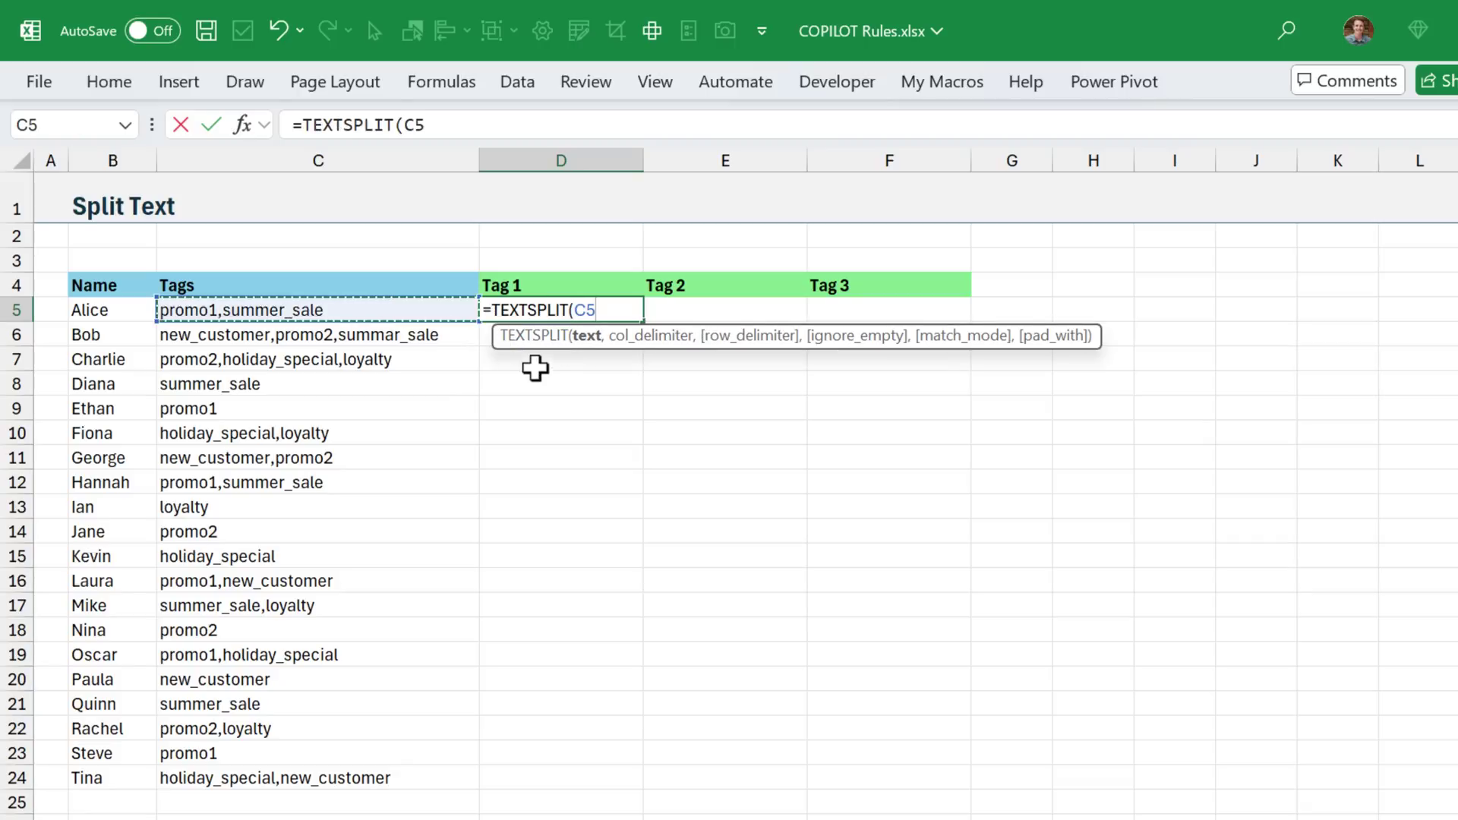
type(",\",")
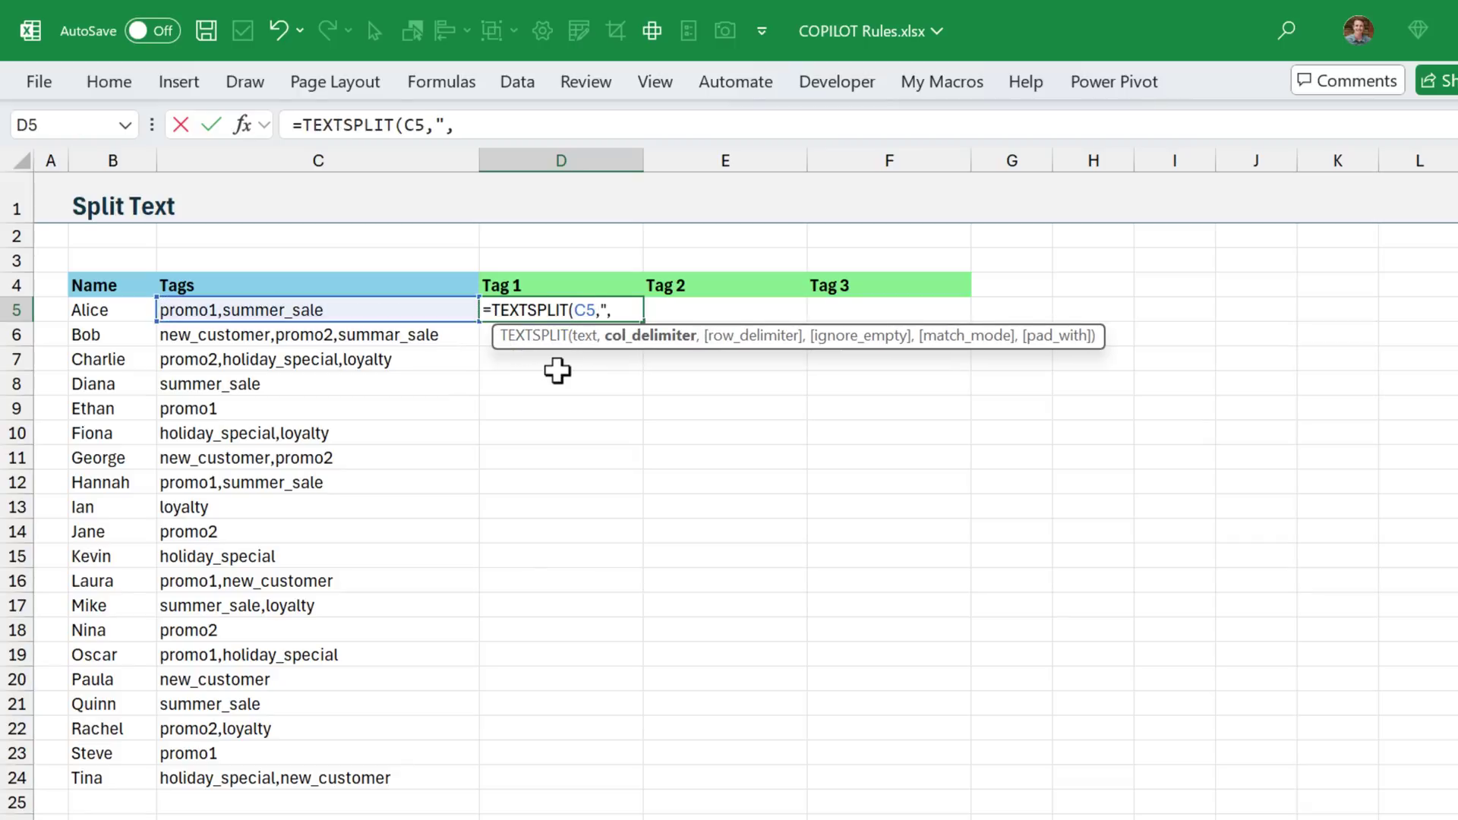
type("\"")
key("Return")
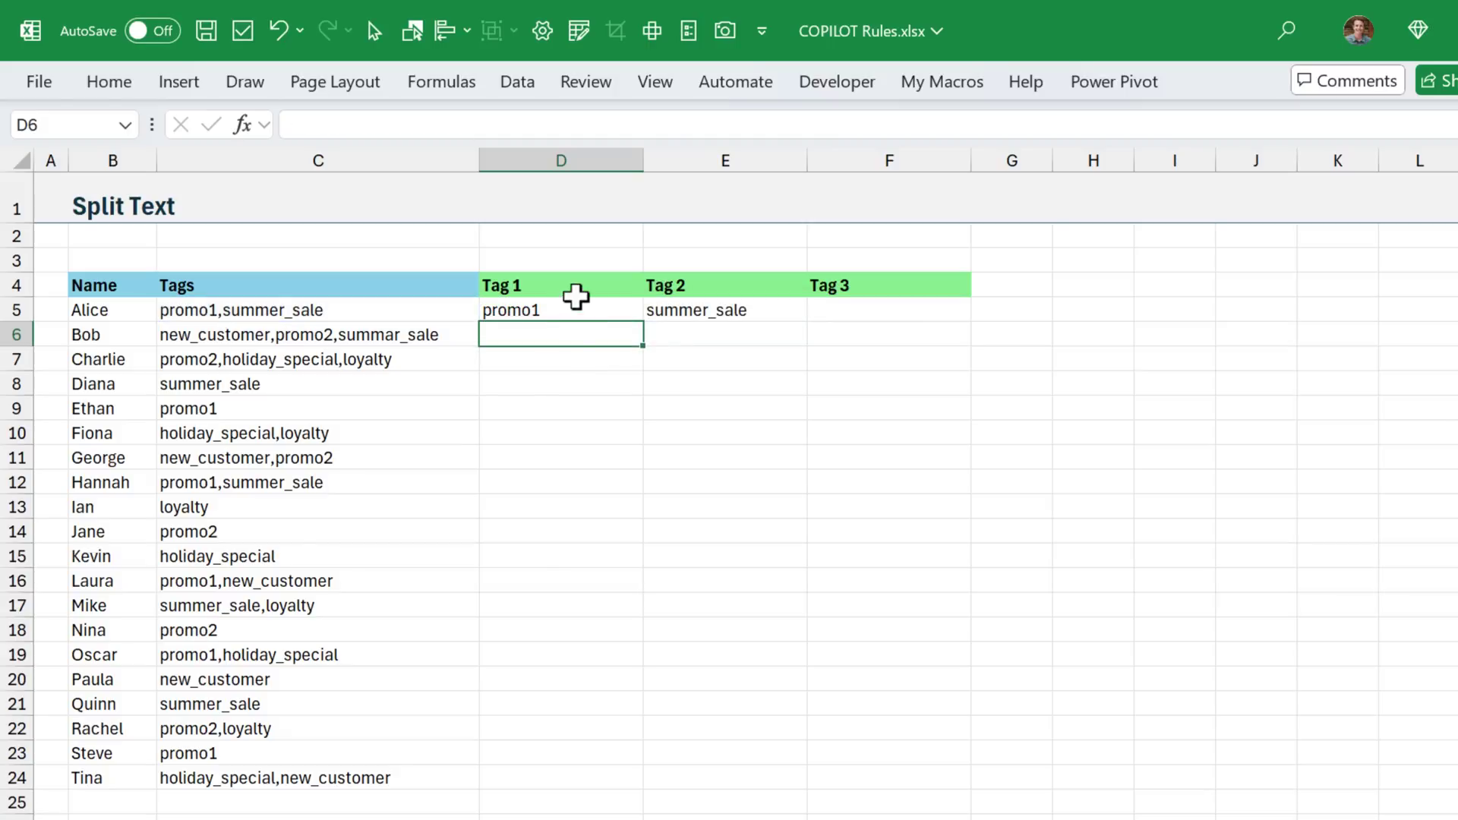
left_click(595, 314)
left_click_drag(644, 329, 622, 794)
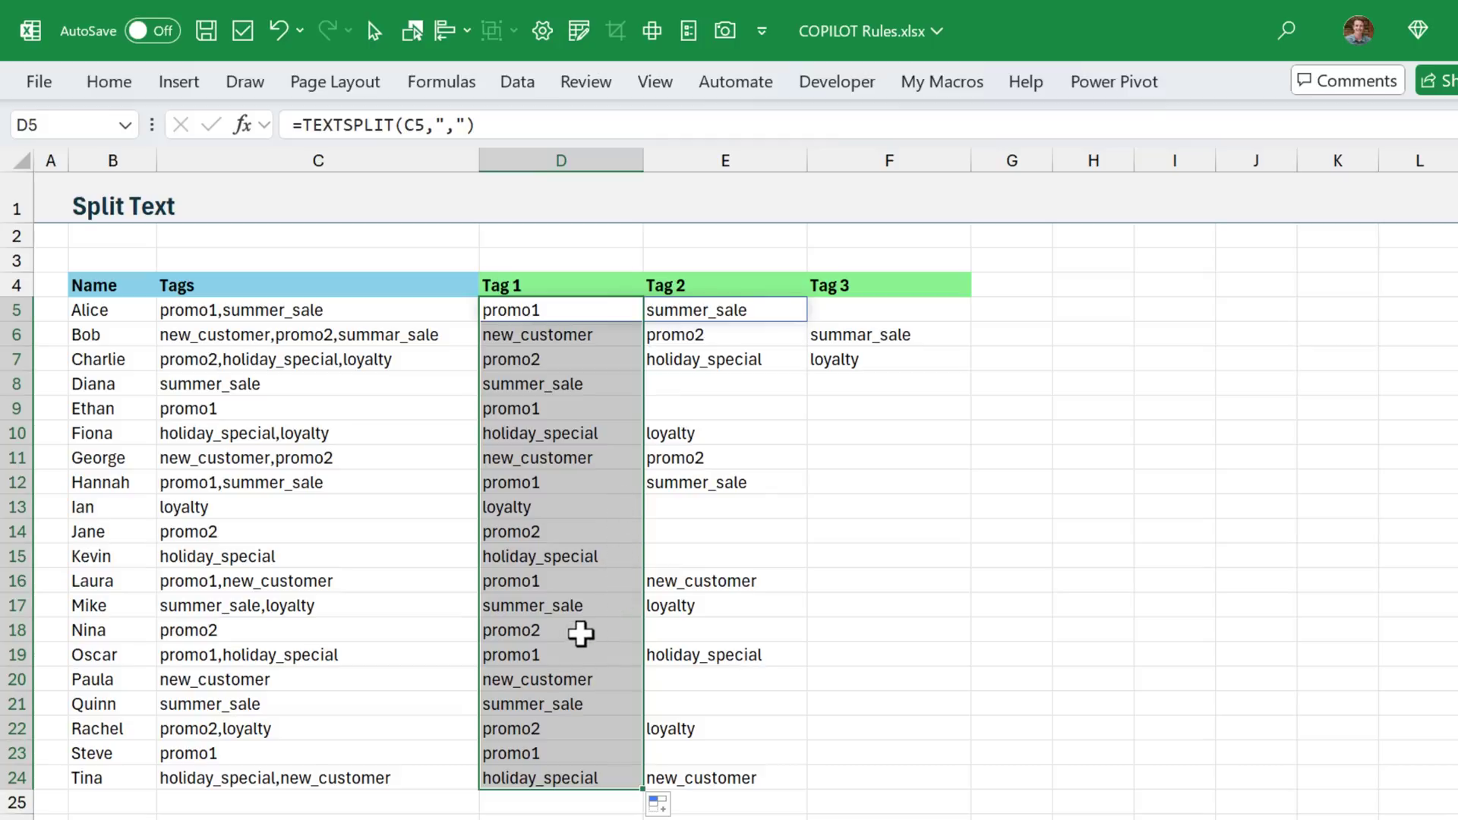
key("F2")
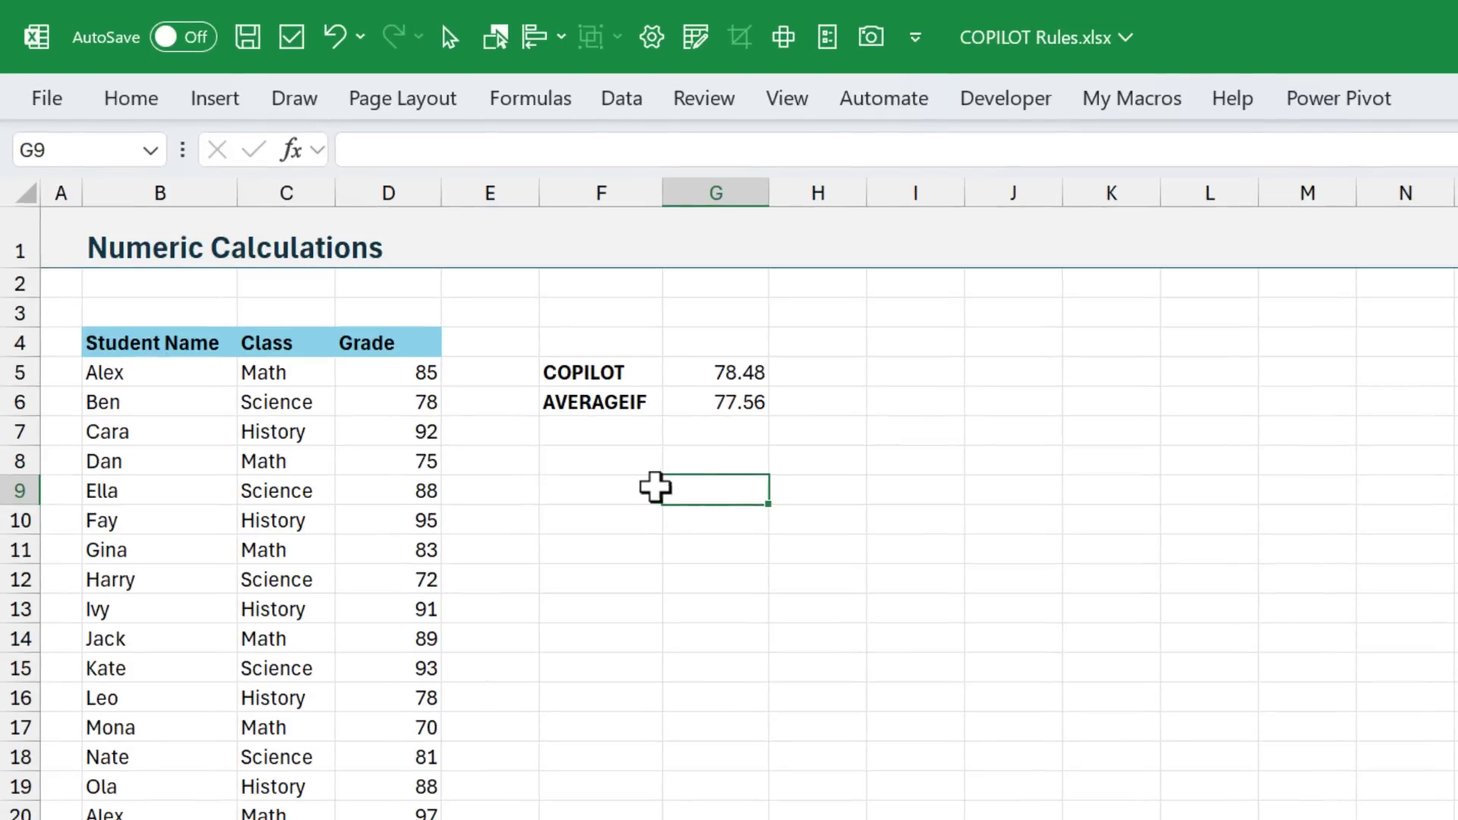
left_click(292, 370)
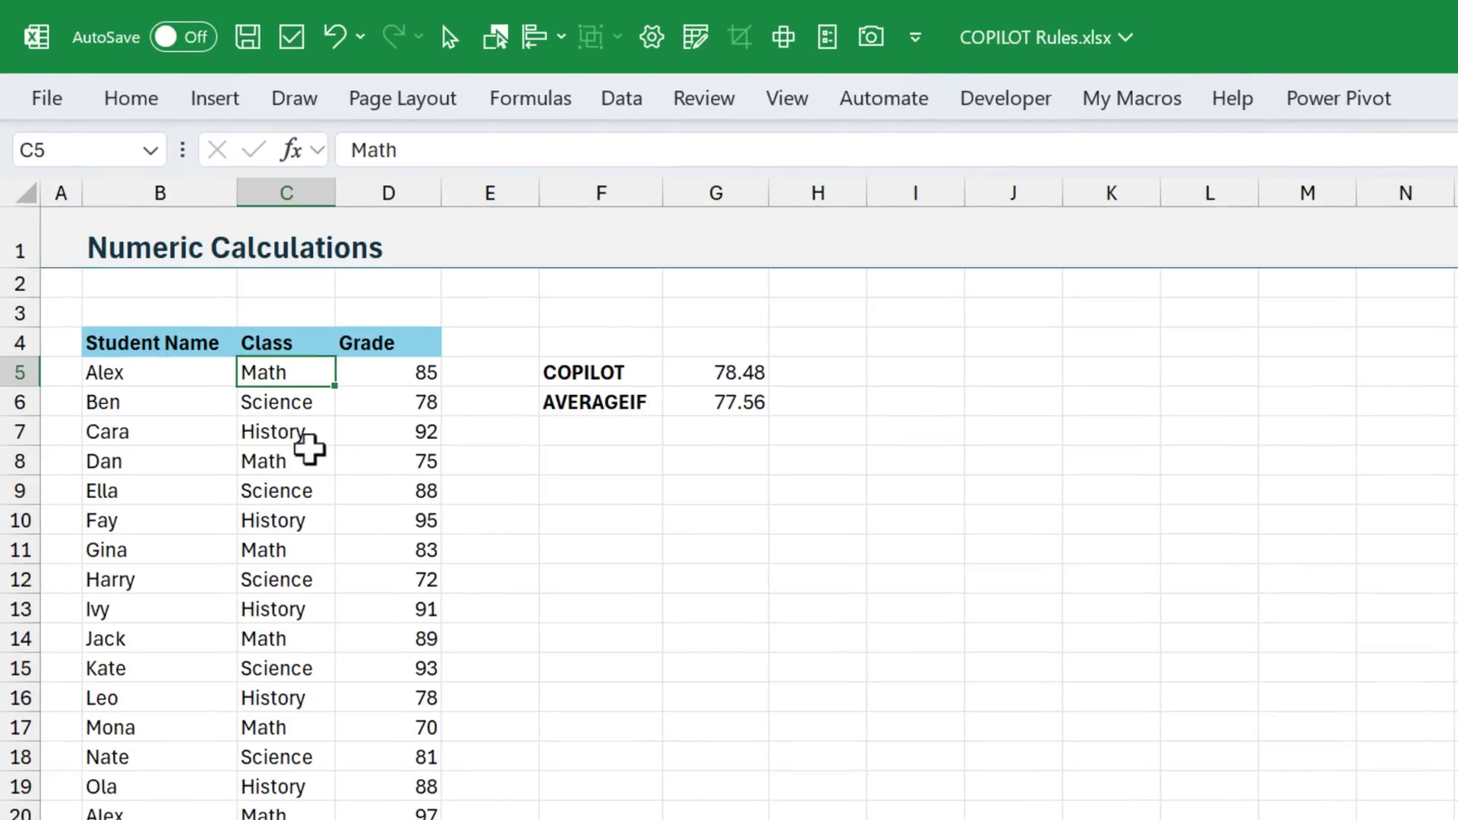
left_click(307, 461)
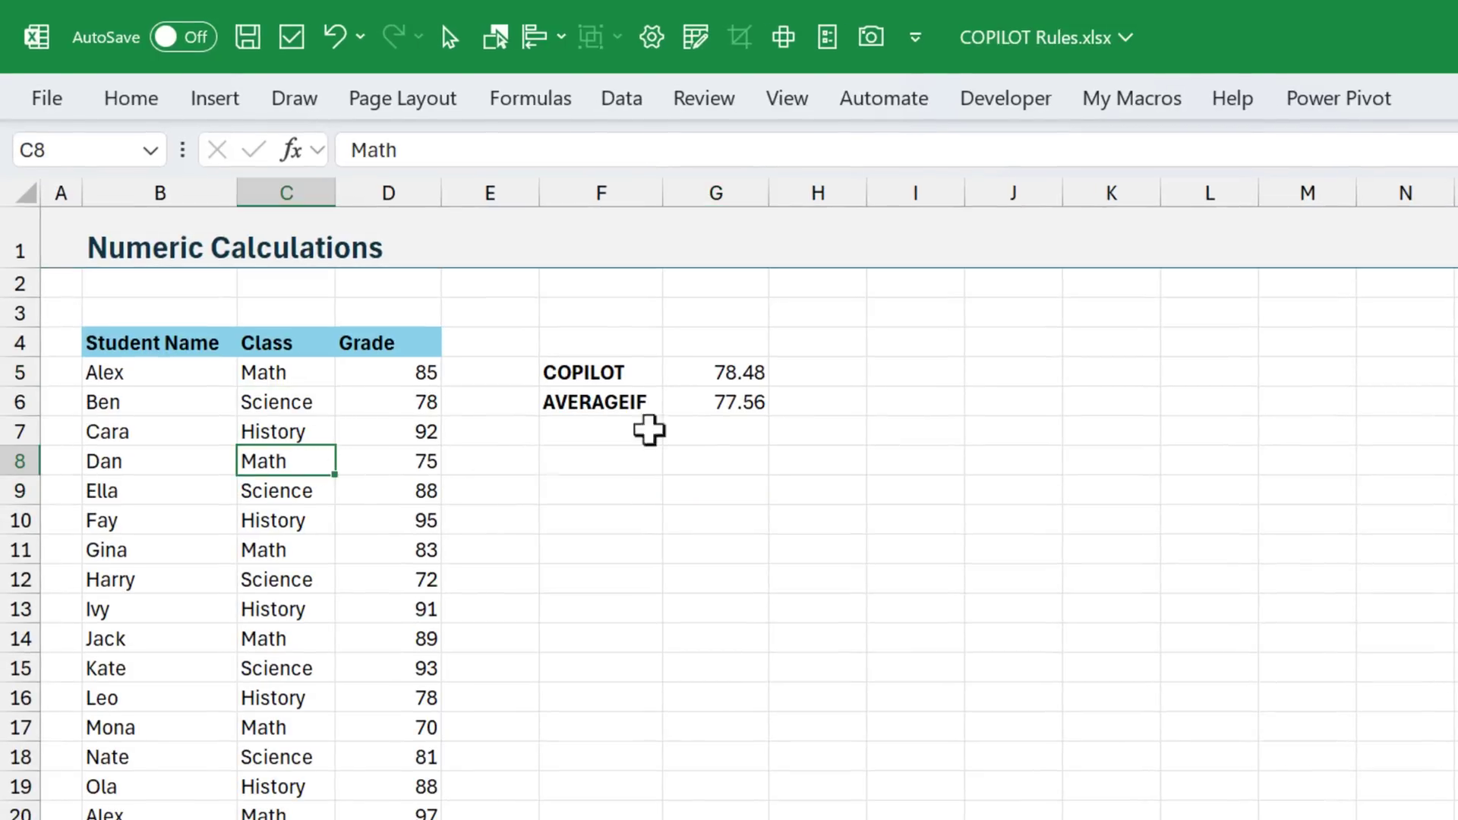
left_click(706, 399)
key("F2")
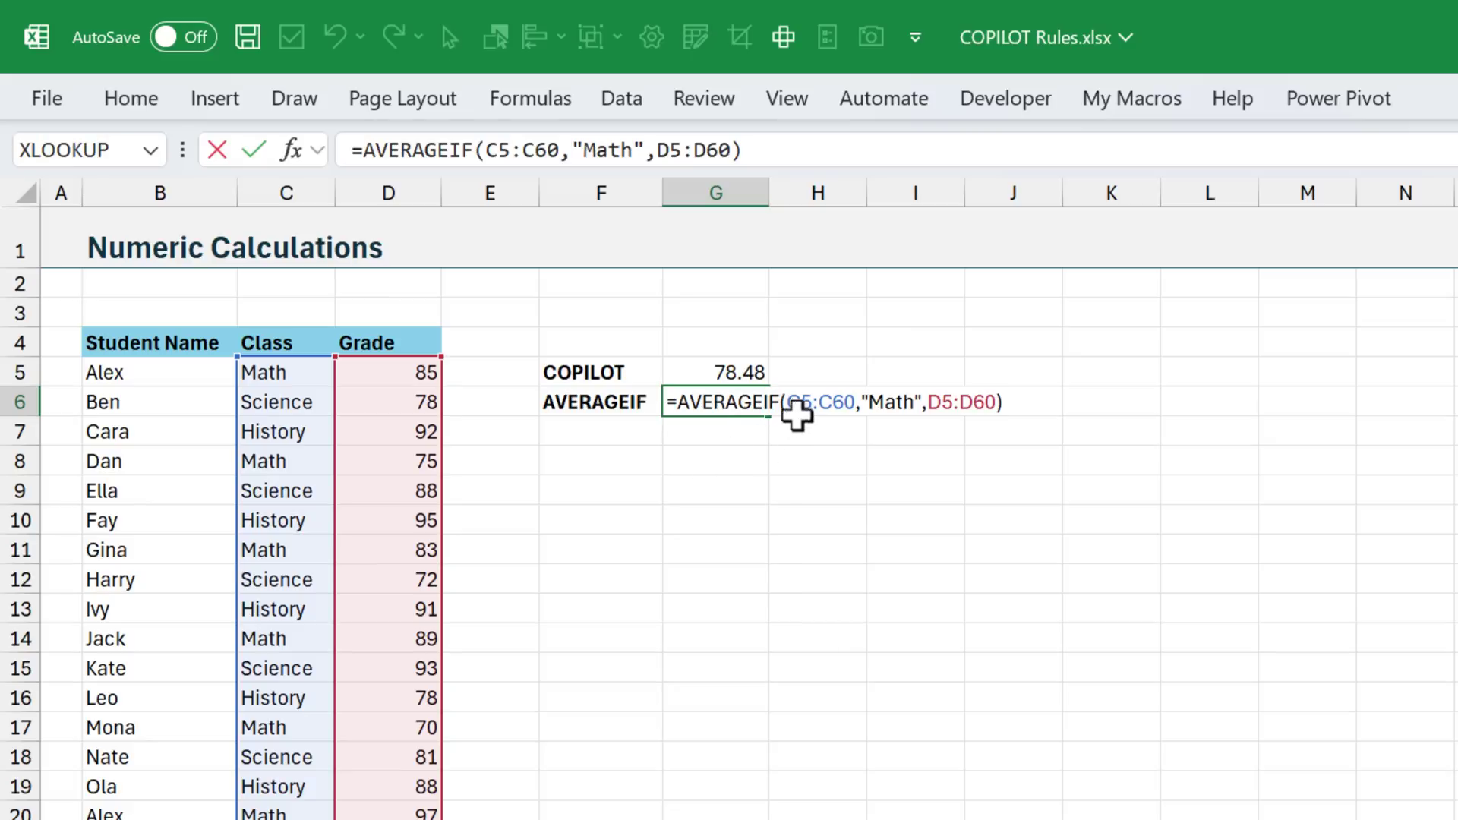
left_click(898, 403)
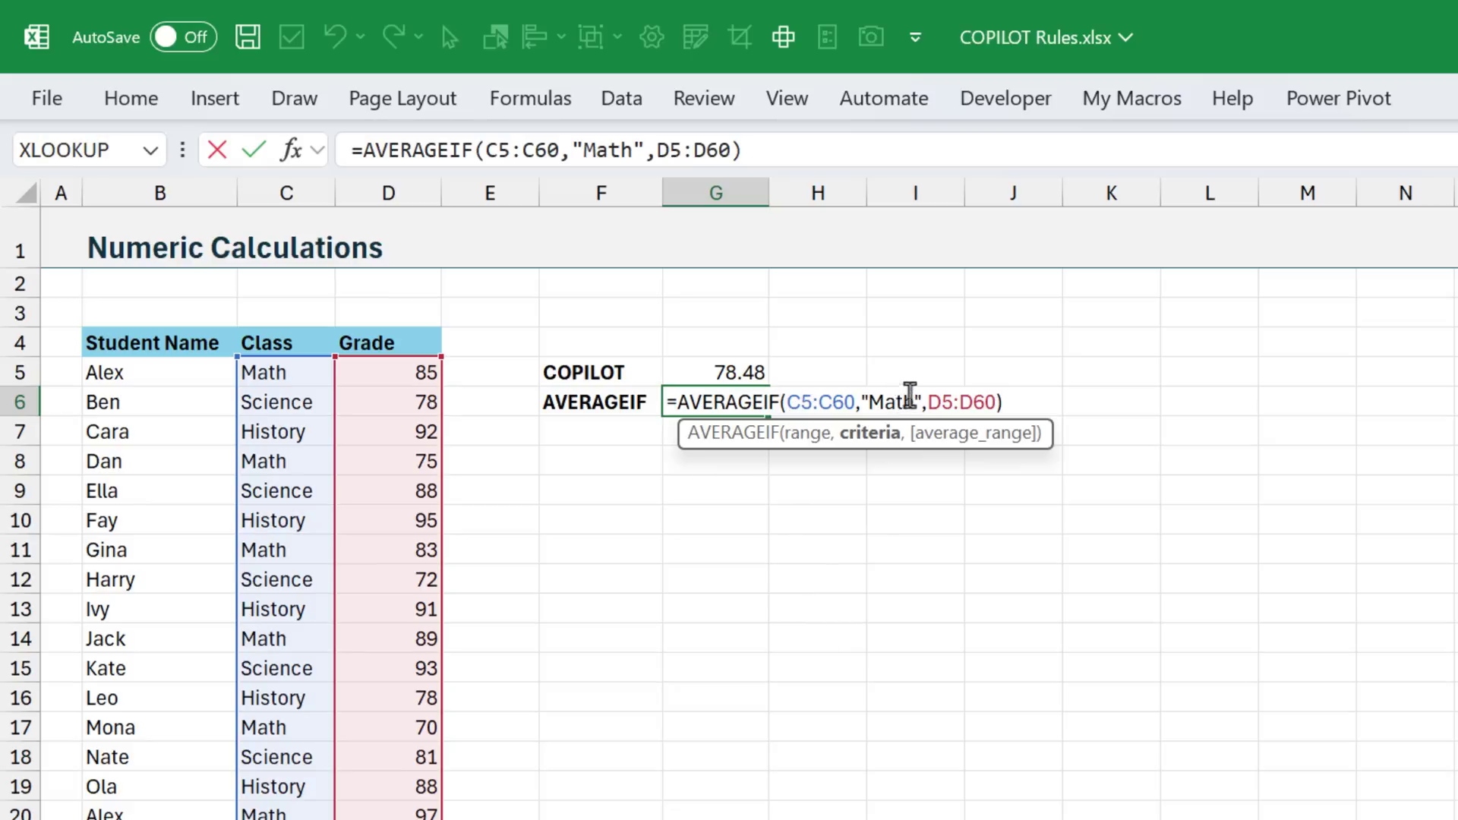
key("Escape")
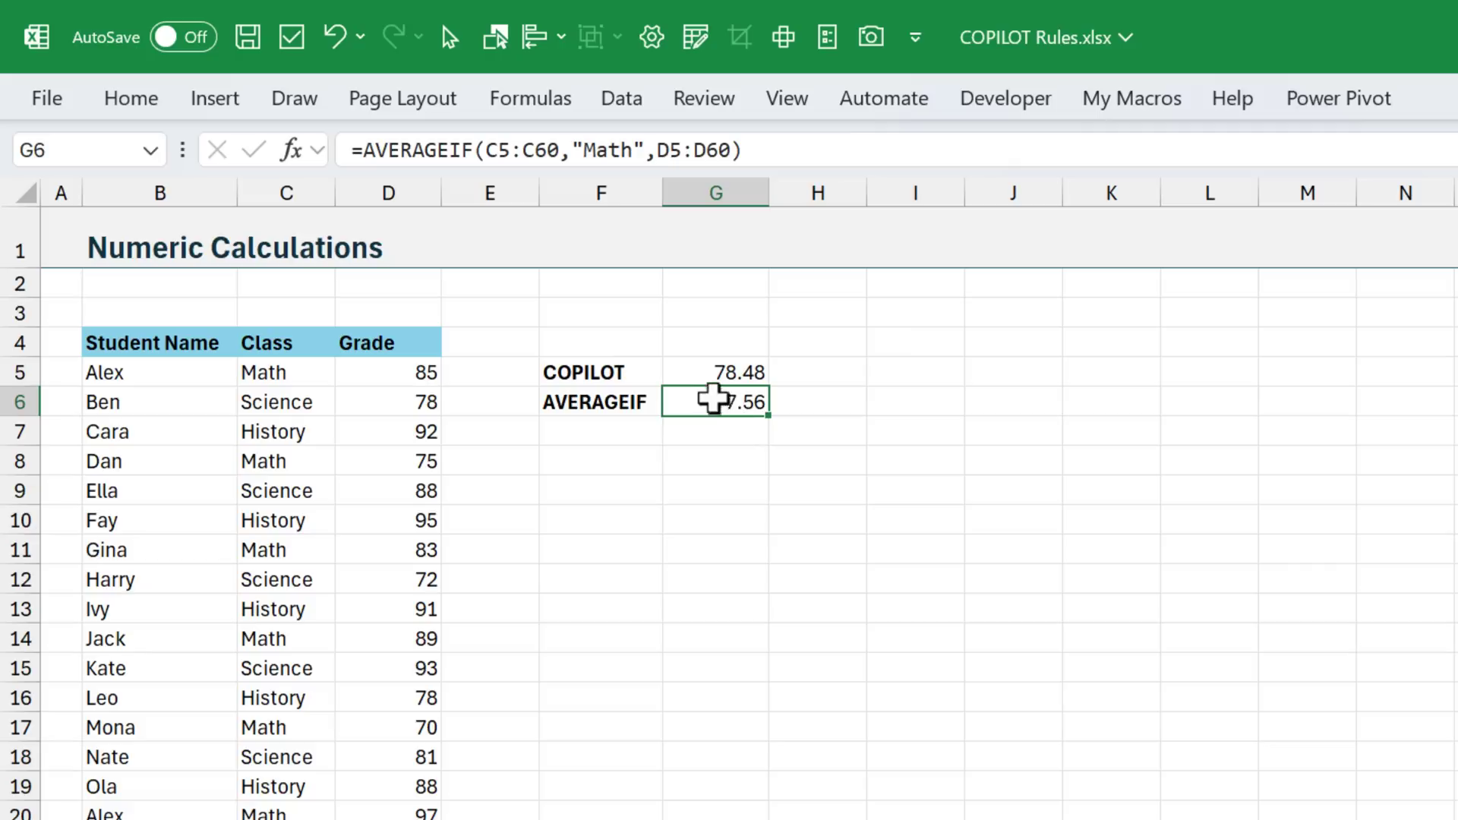
left_click(706, 375)
double_click(706, 374)
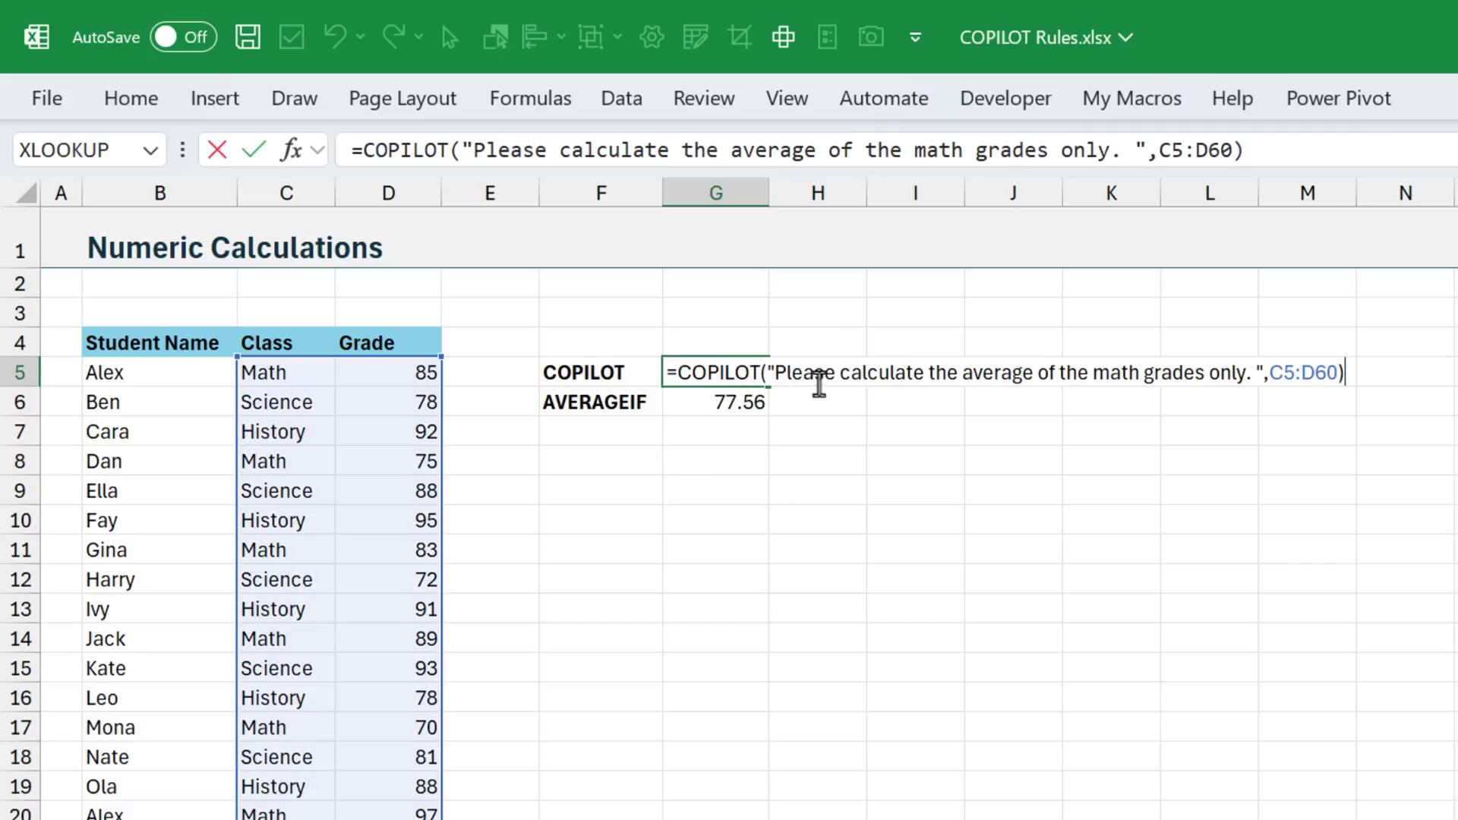
key("Escape")
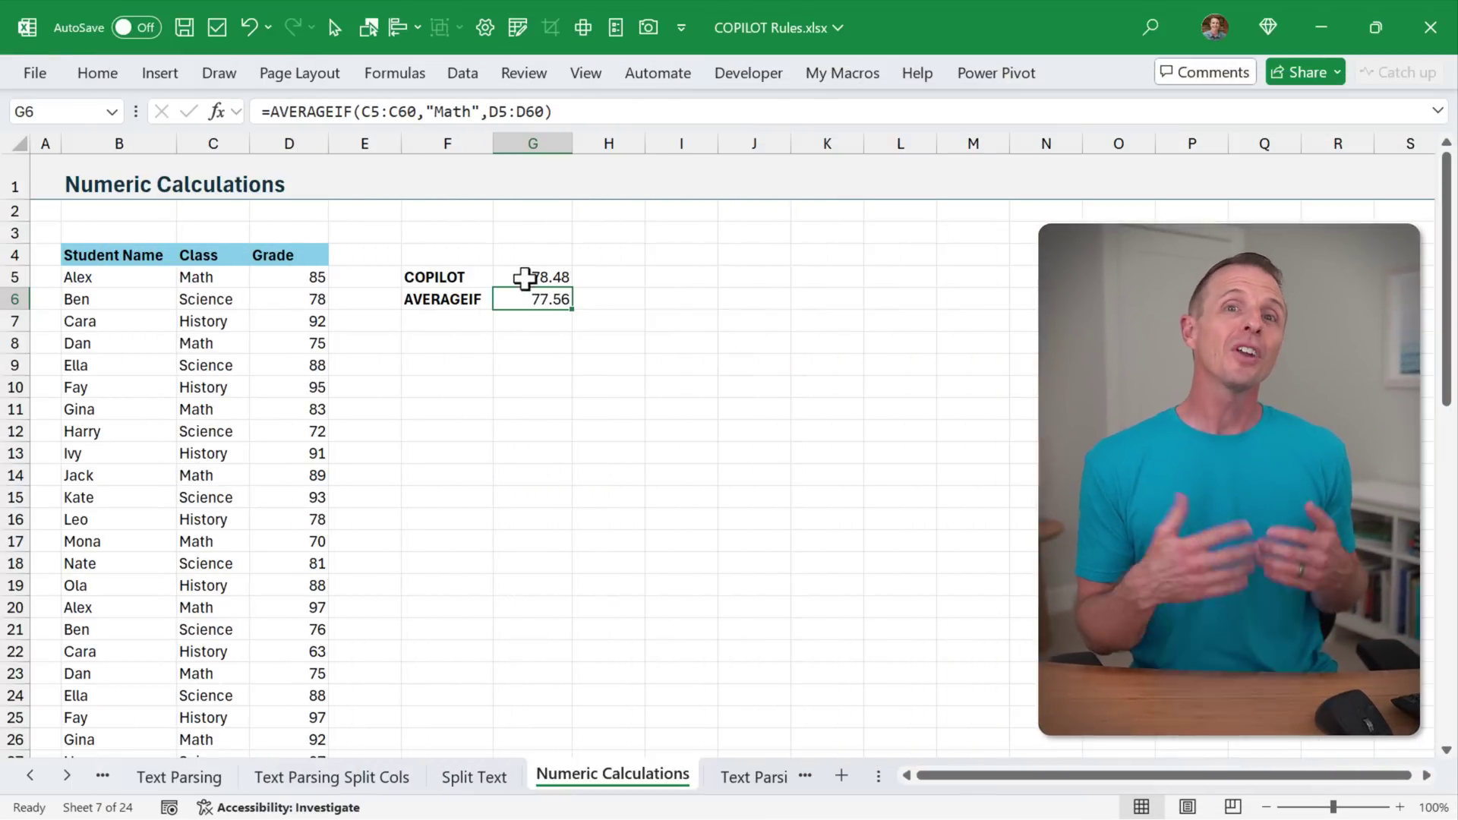
double_click(521, 277)
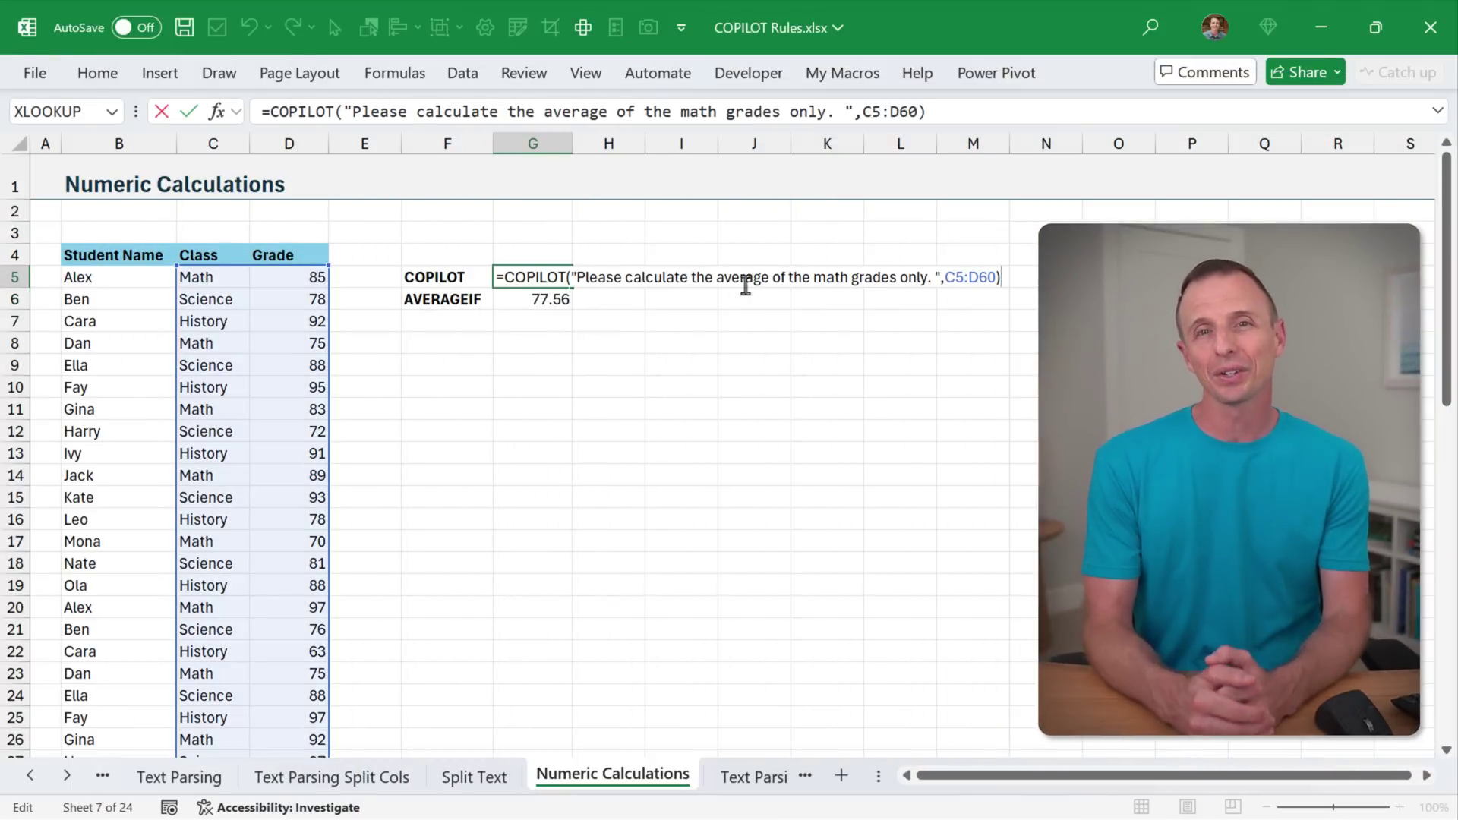
key("Escape")
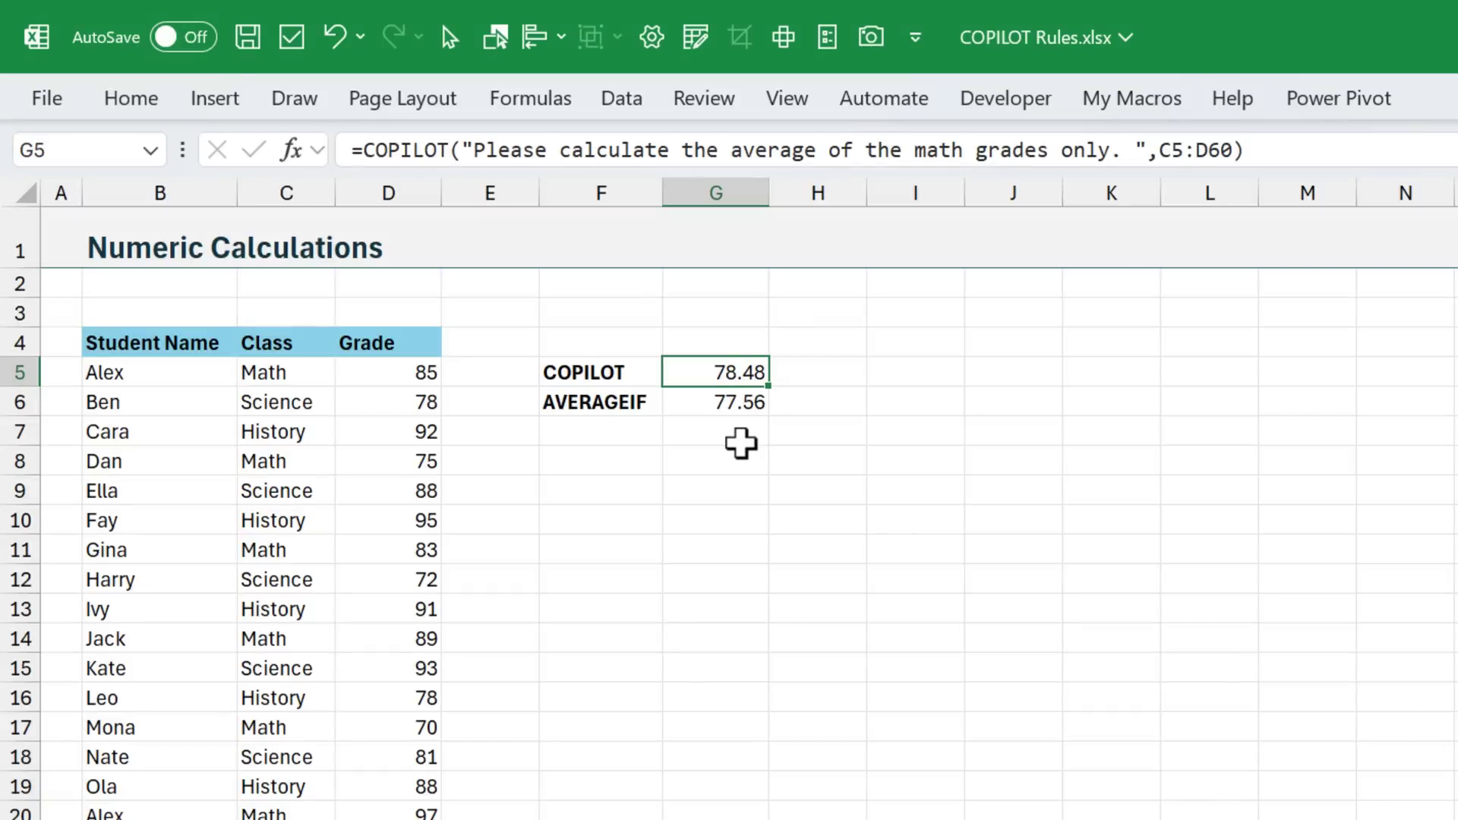
key("F2")
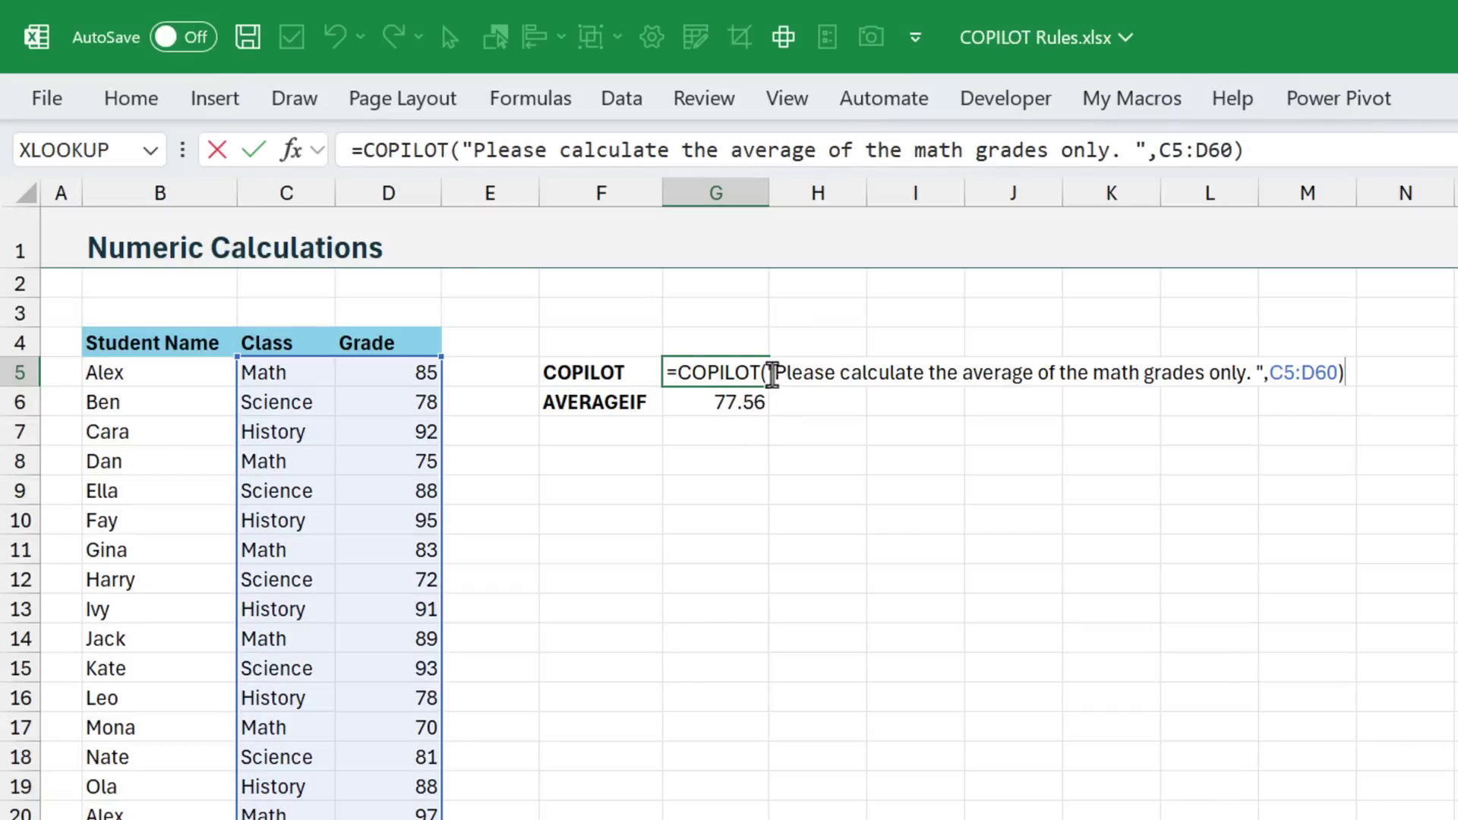
left_click_drag(773, 374, 1263, 374)
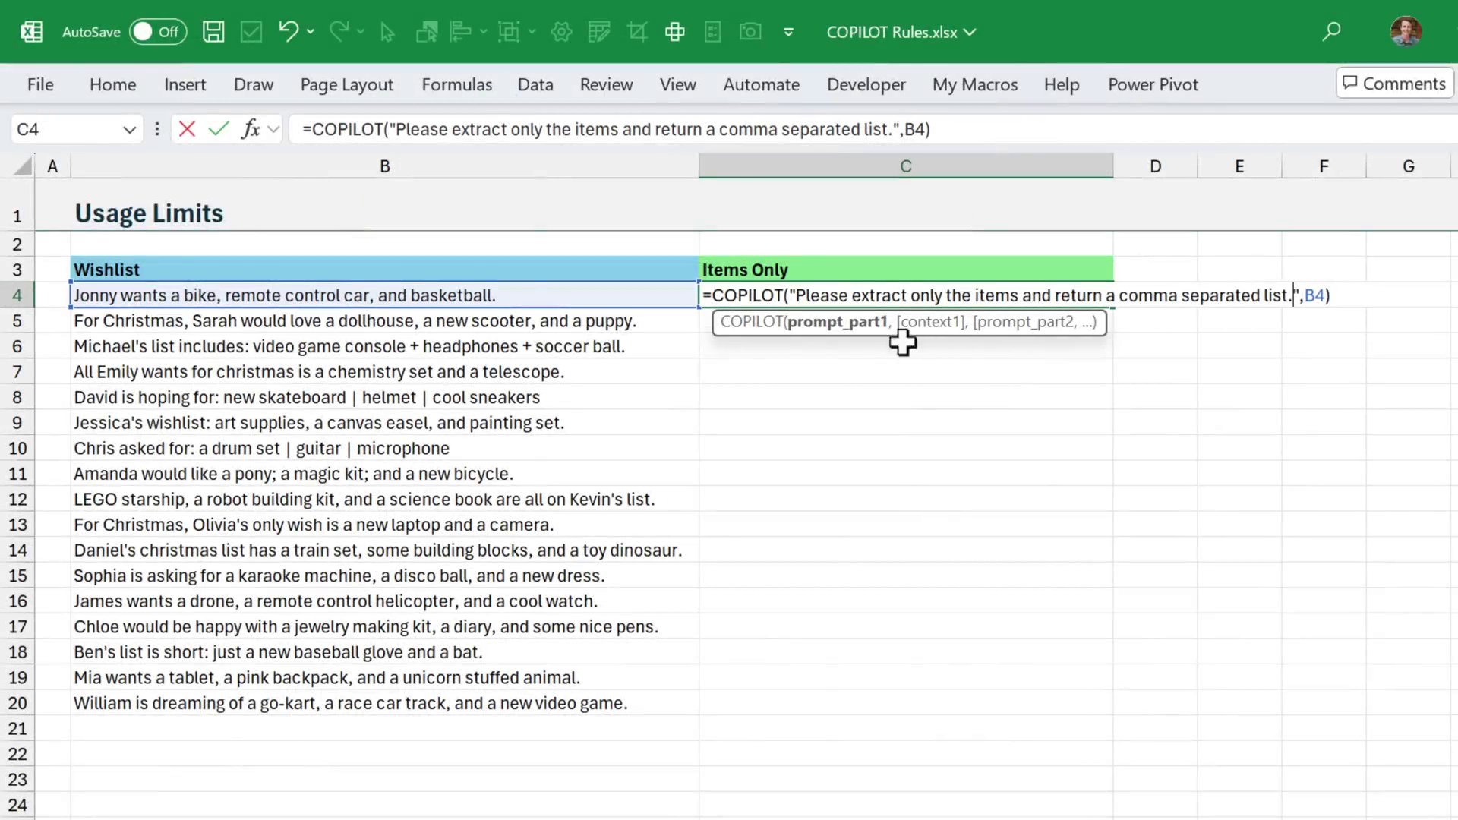
- Commit C4's item-extraction COPILOT formula and fill it down through C20
key("Return")
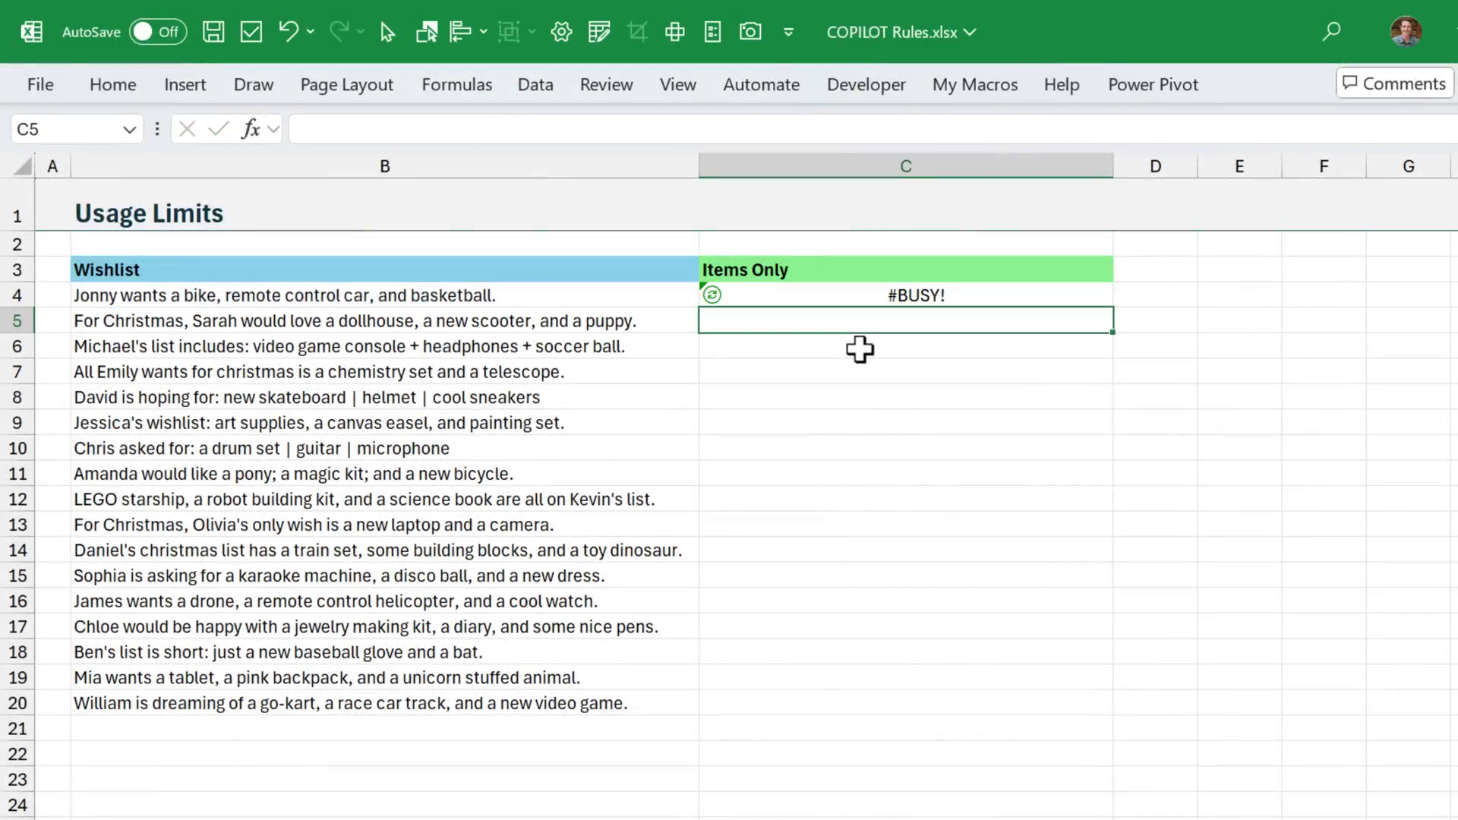
left_click(866, 293)
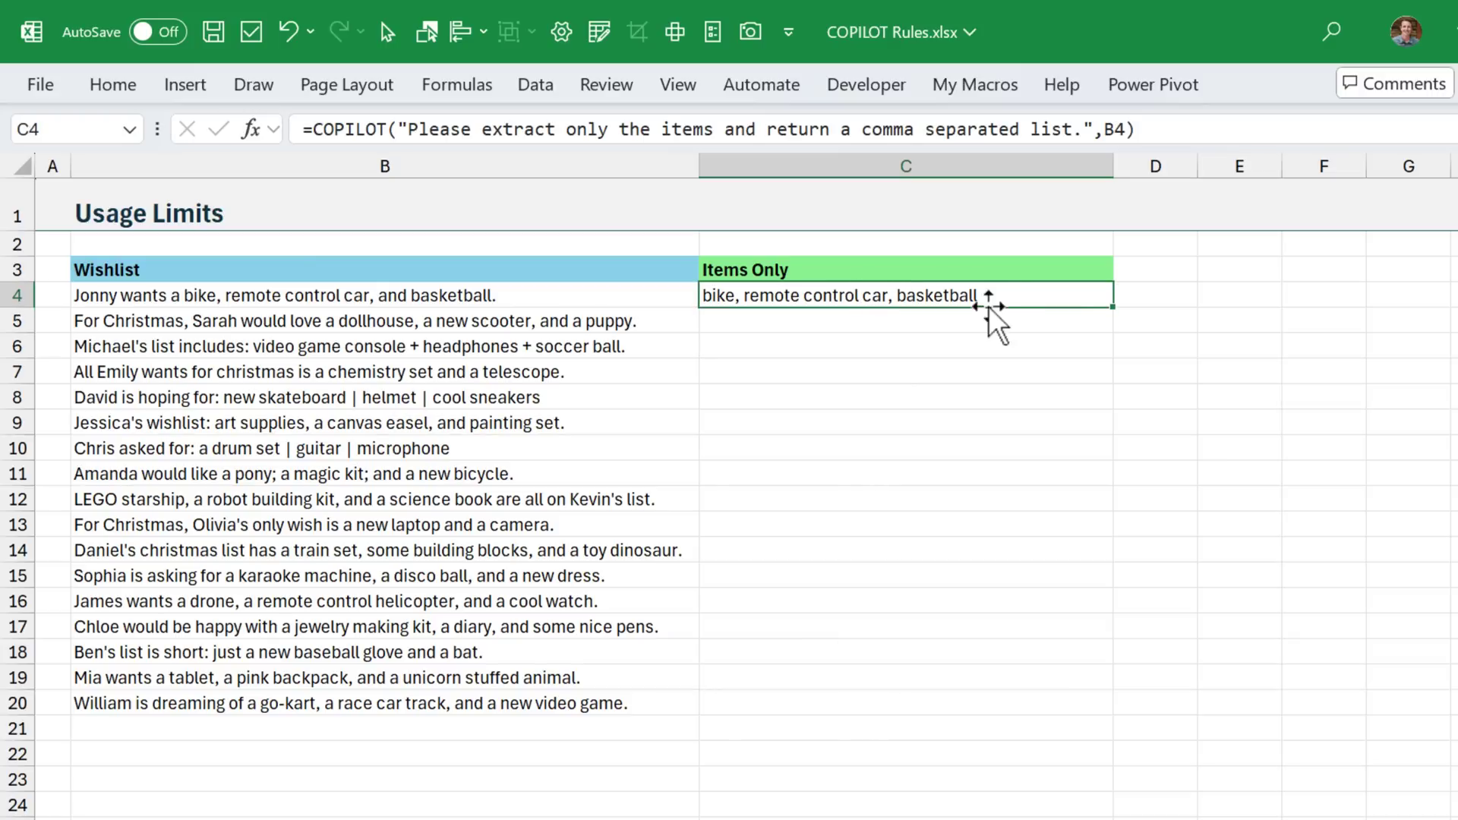
left_click_drag(1113, 309, 1071, 711)
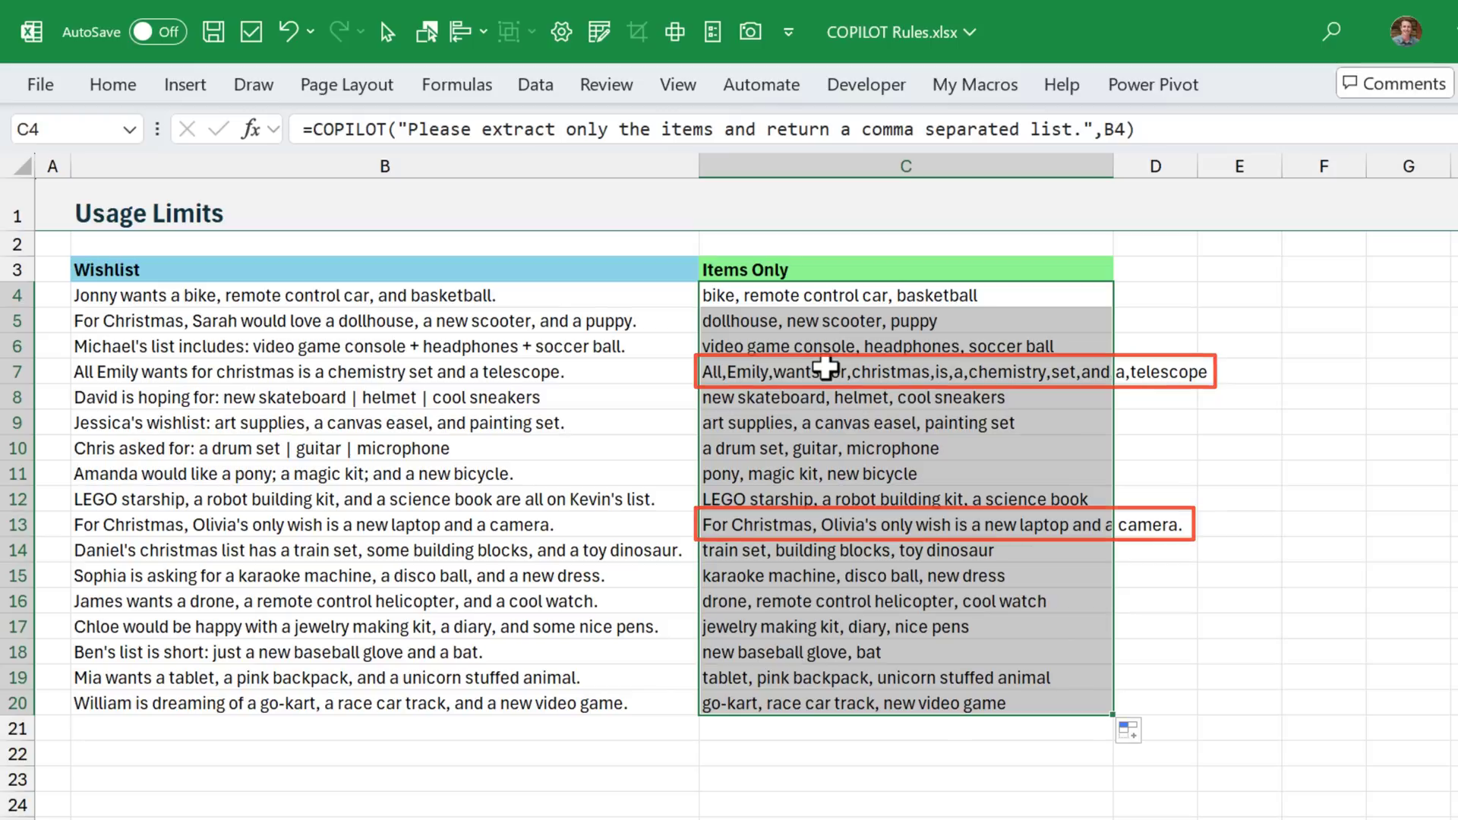
- Undo the fill and change C4's COPILOT context from B4 to the range B4:B20
key("ctrl+z")
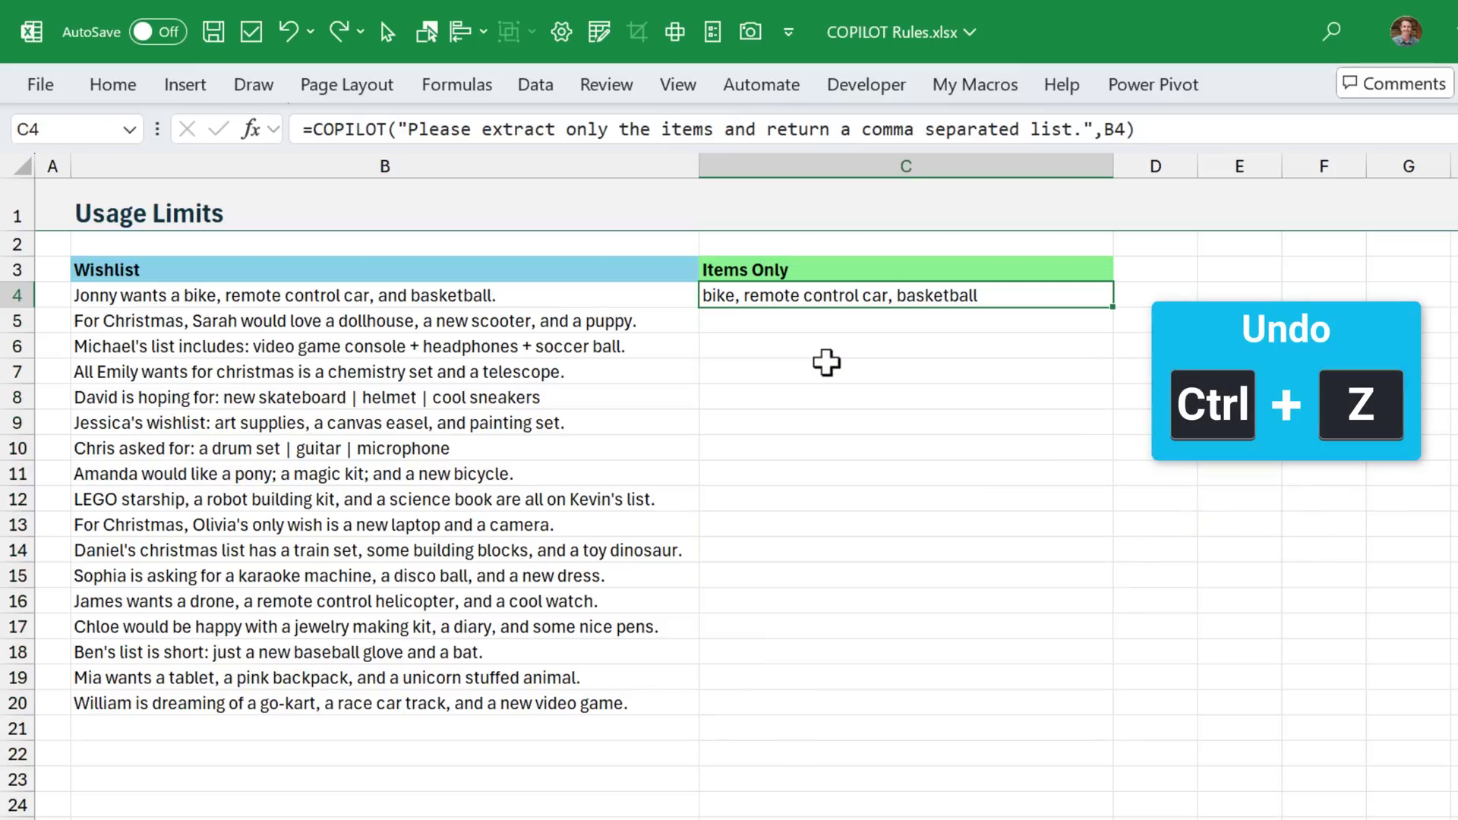
double_click(1001, 302)
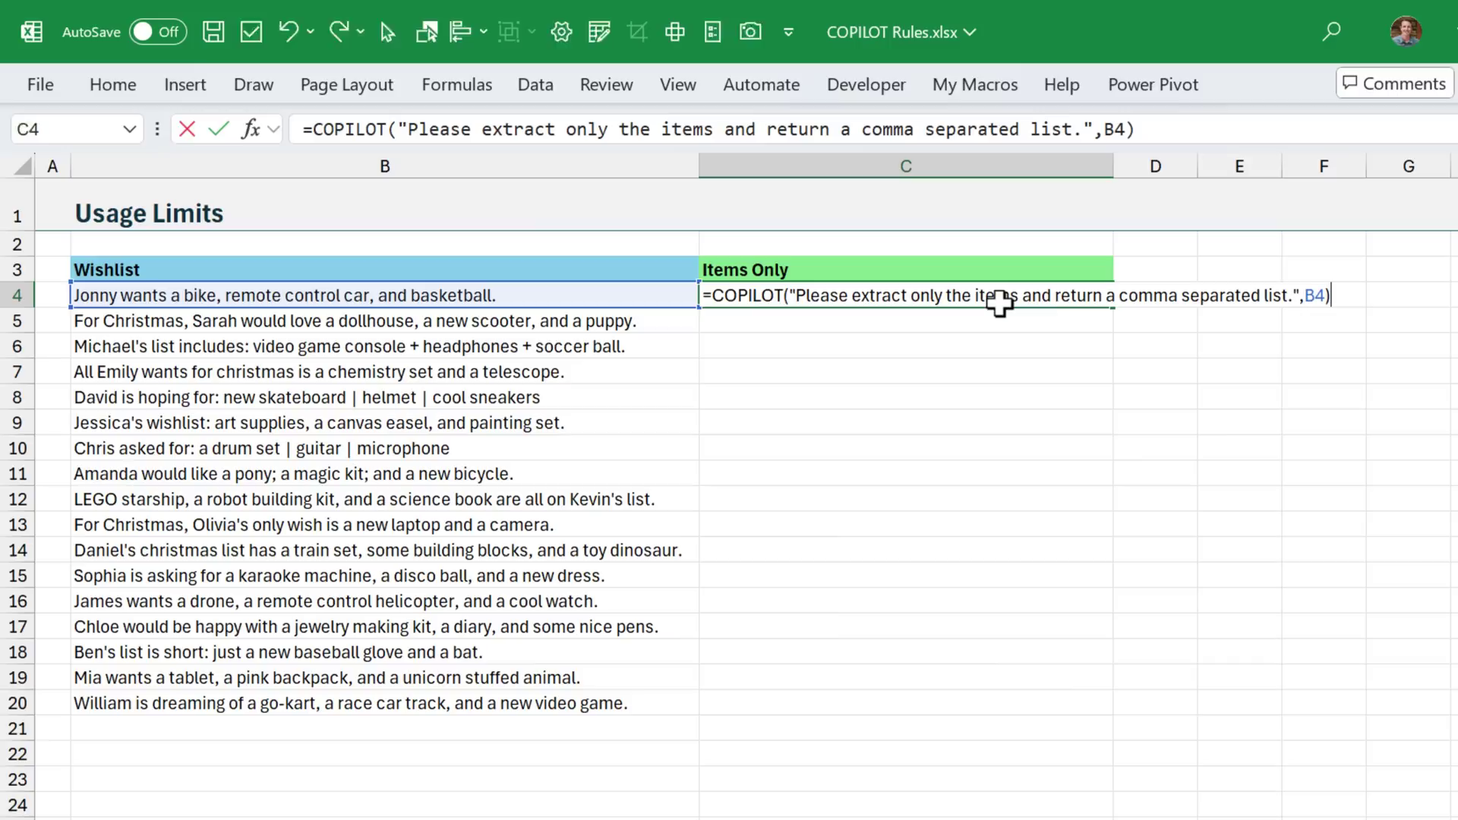
left_click(1305, 295)
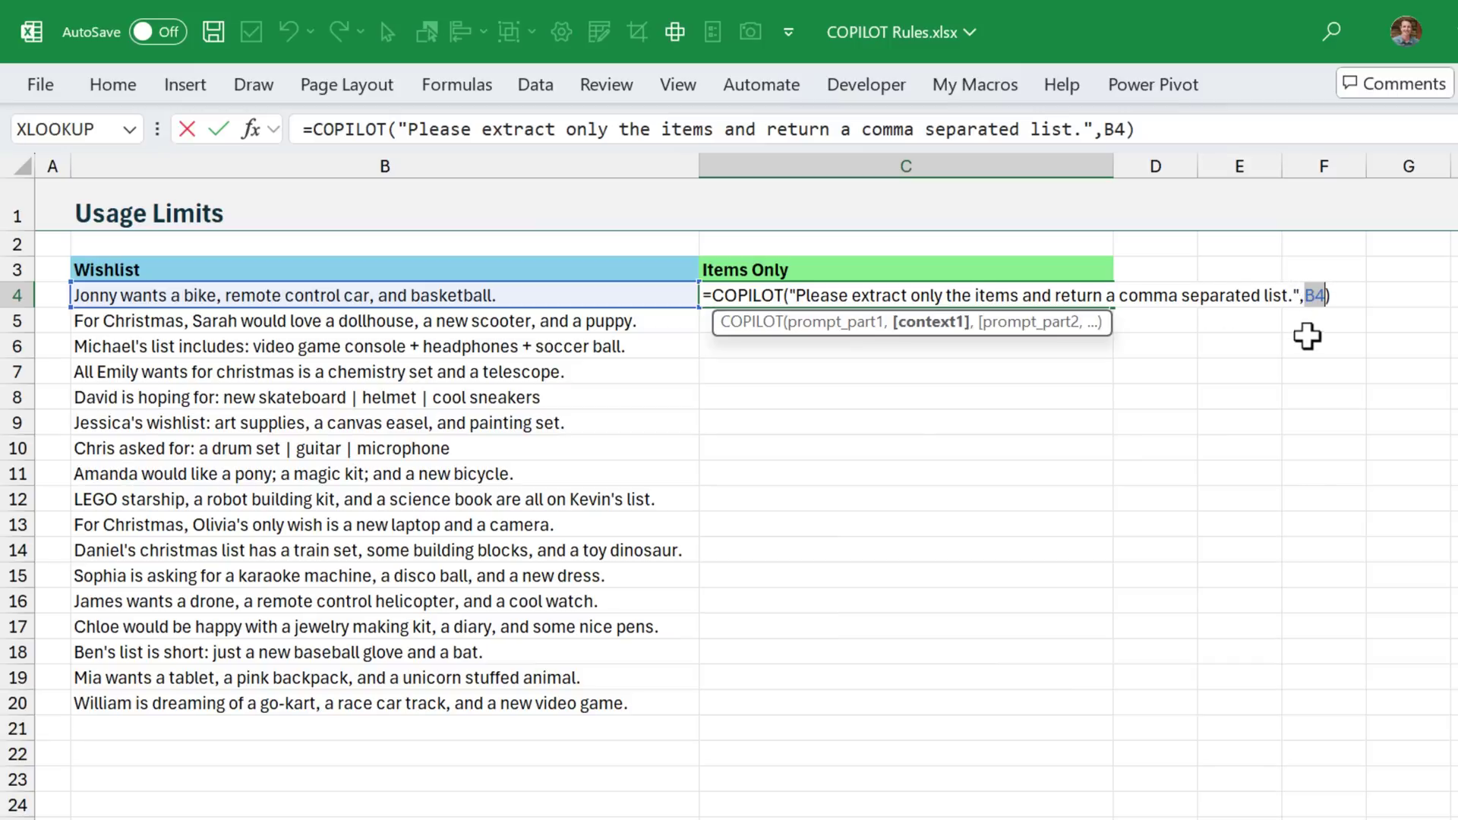
key("BackSpace")
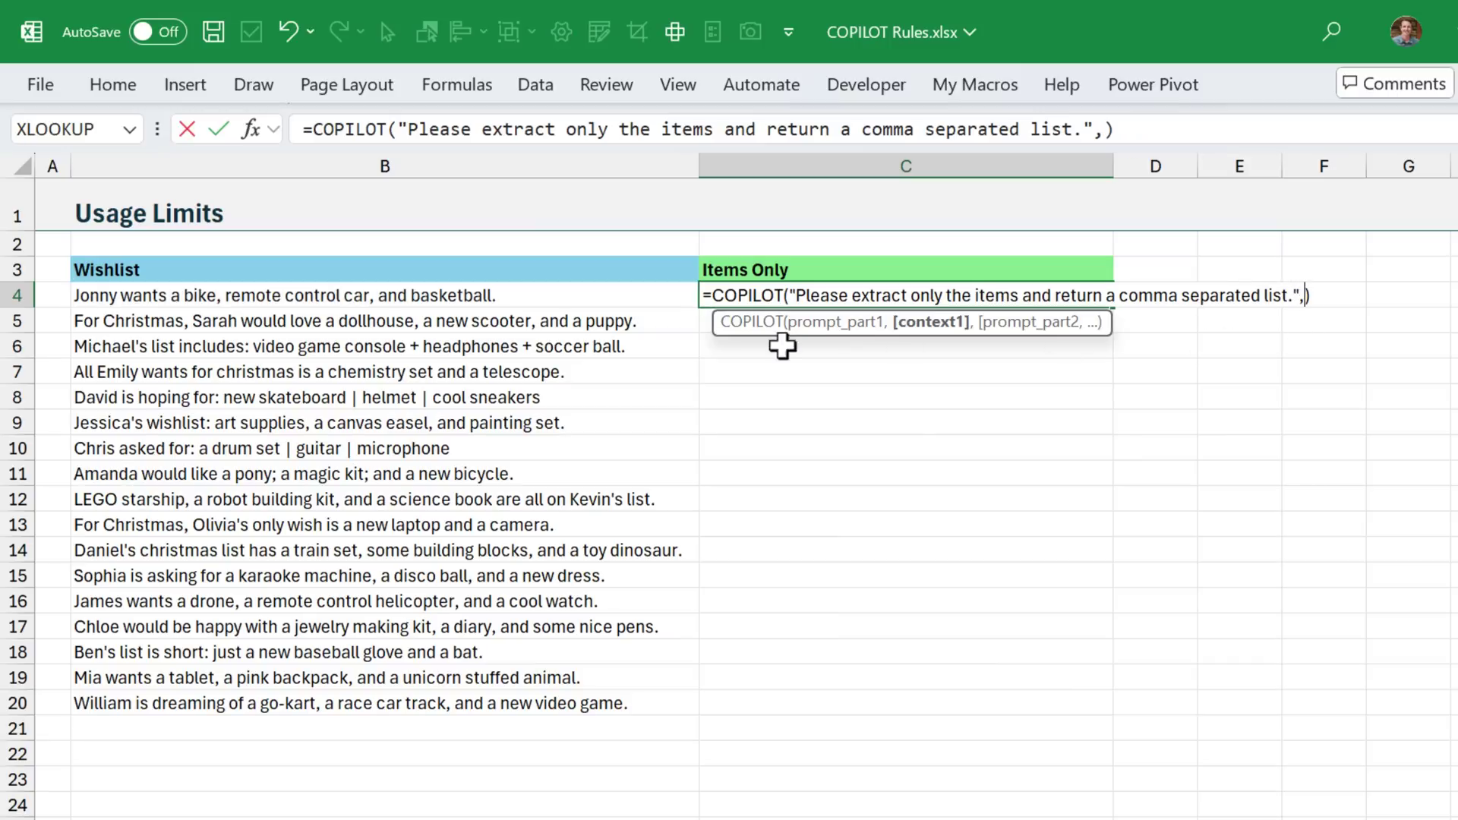
left_click_drag(600, 300, 560, 707)
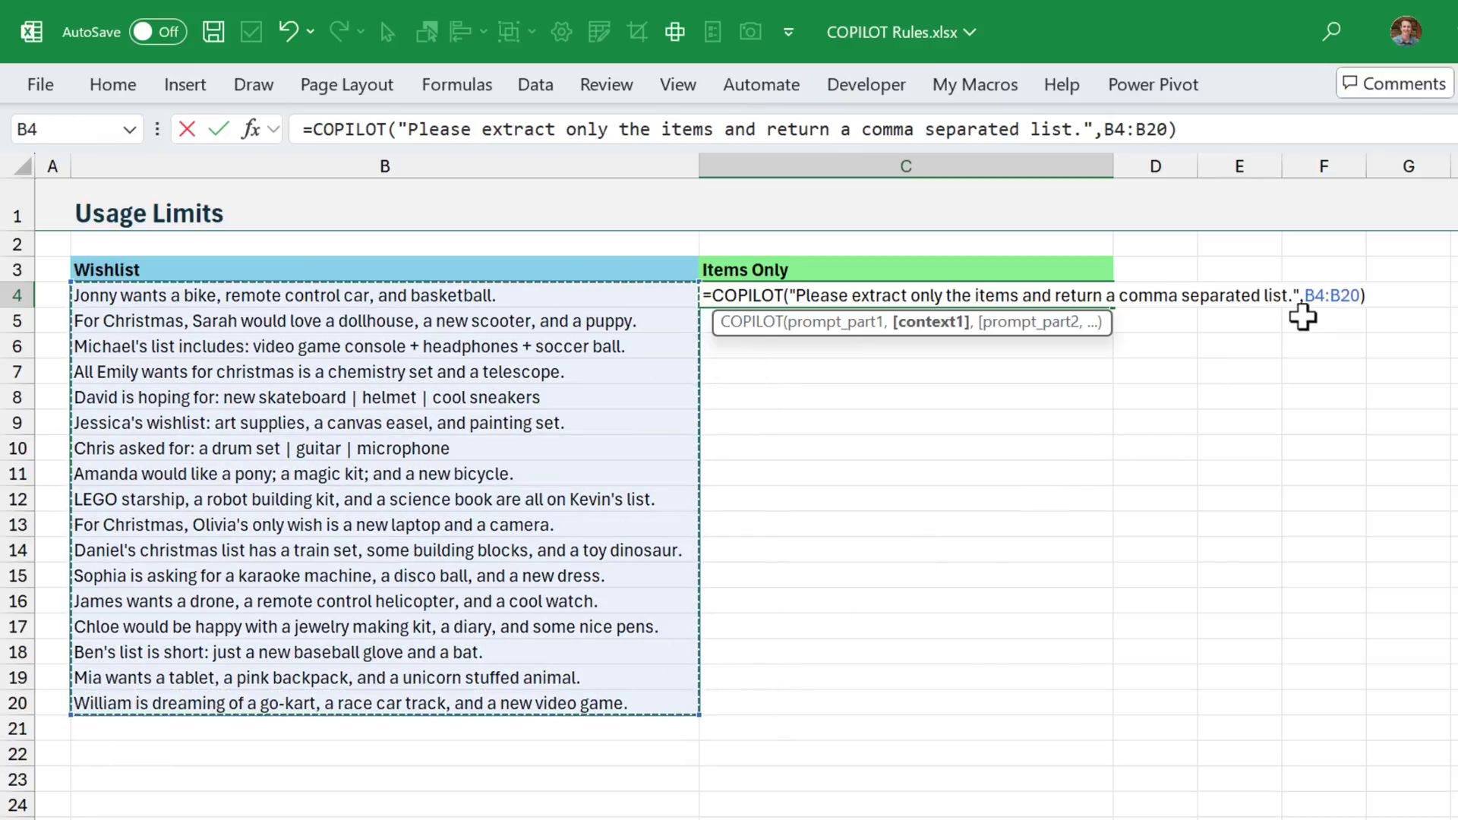
key("Return")
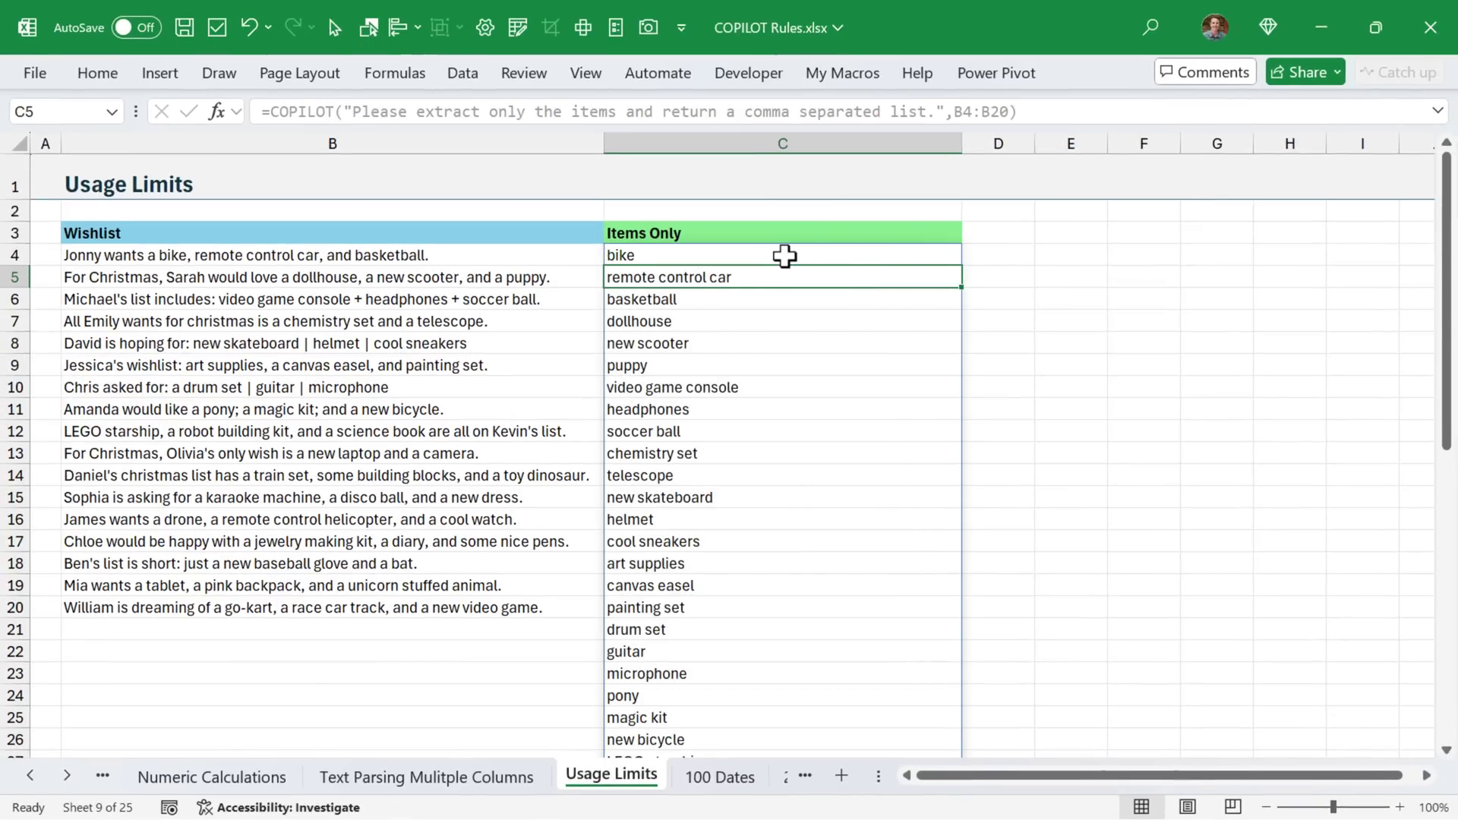
- Add 'for each row' to C4's prompt and review its B4:B20 reference
left_click(777, 258)
key("F2")
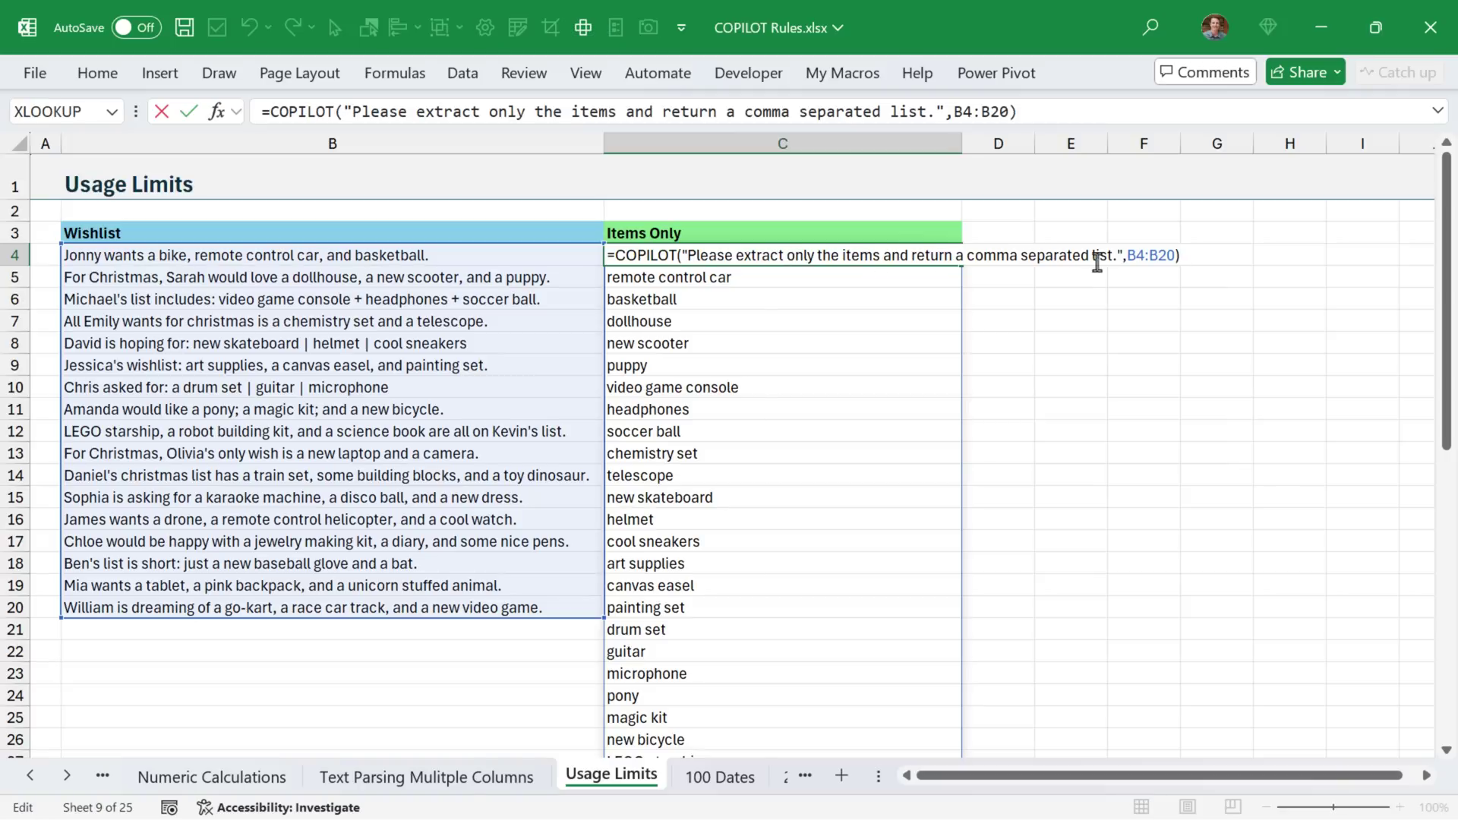
left_click(1112, 259)
type("for each")
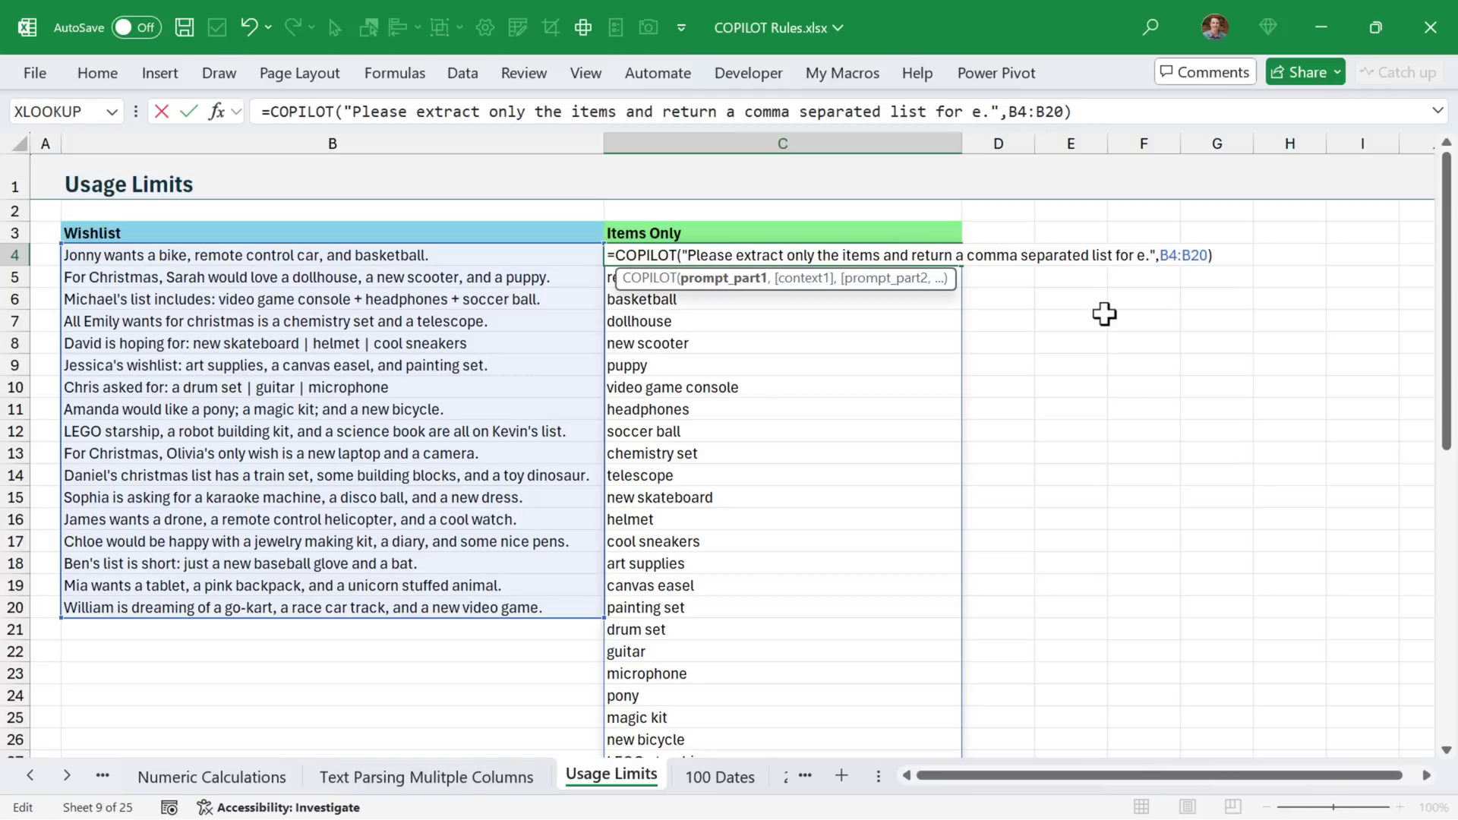
type(" row")
key("Return")
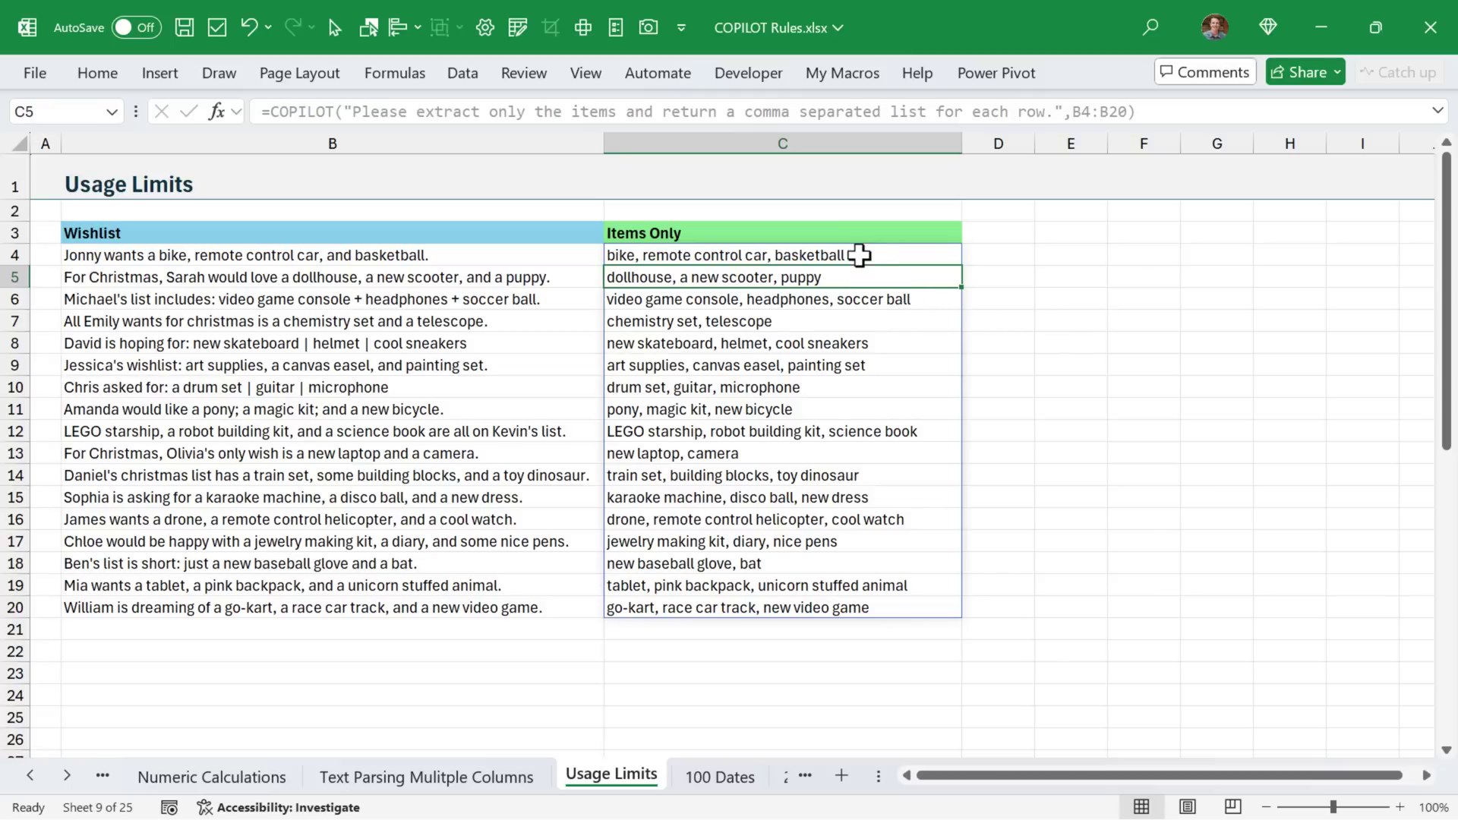
left_click(859, 255)
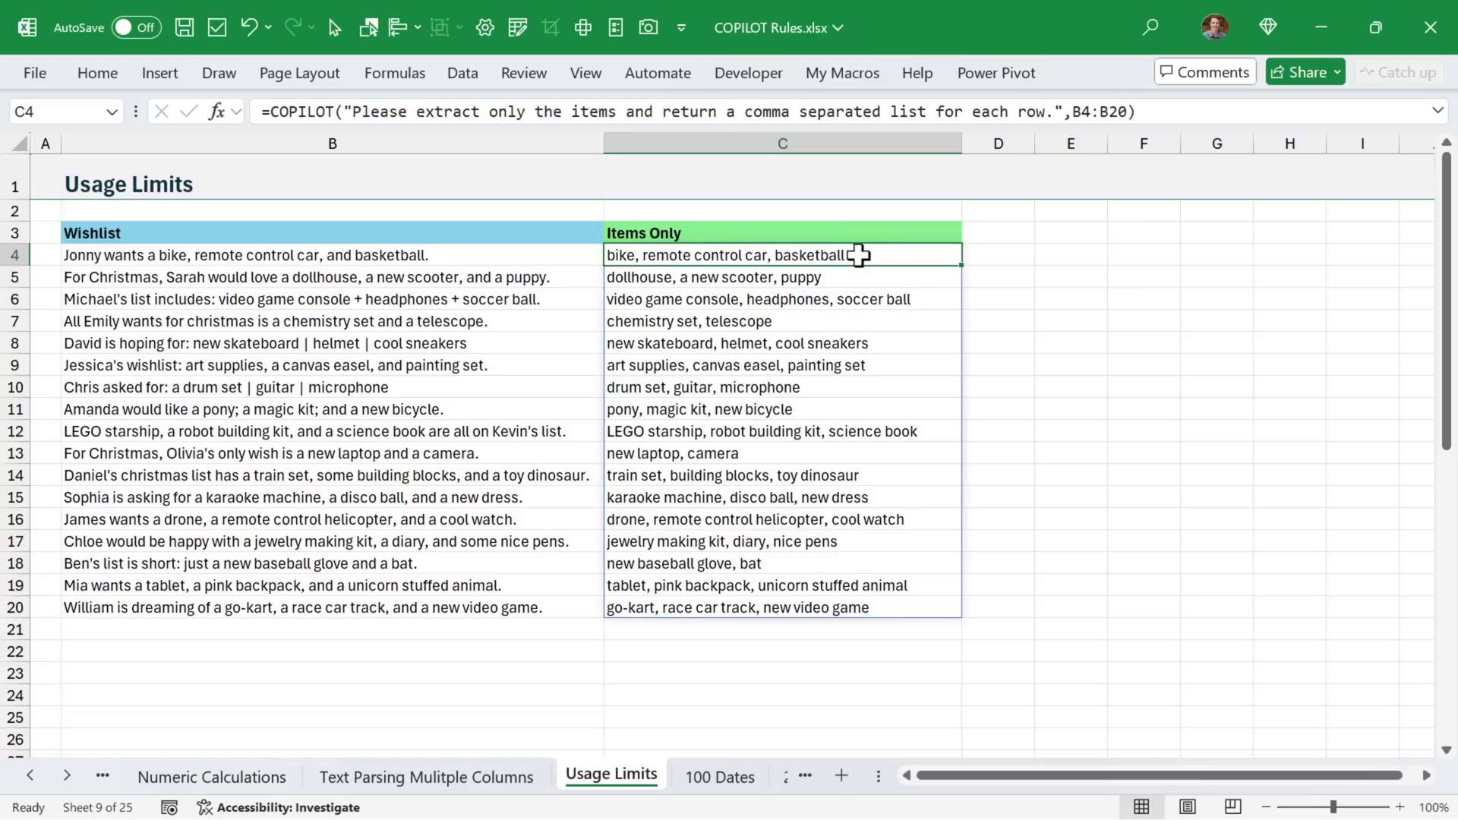
key("F2")
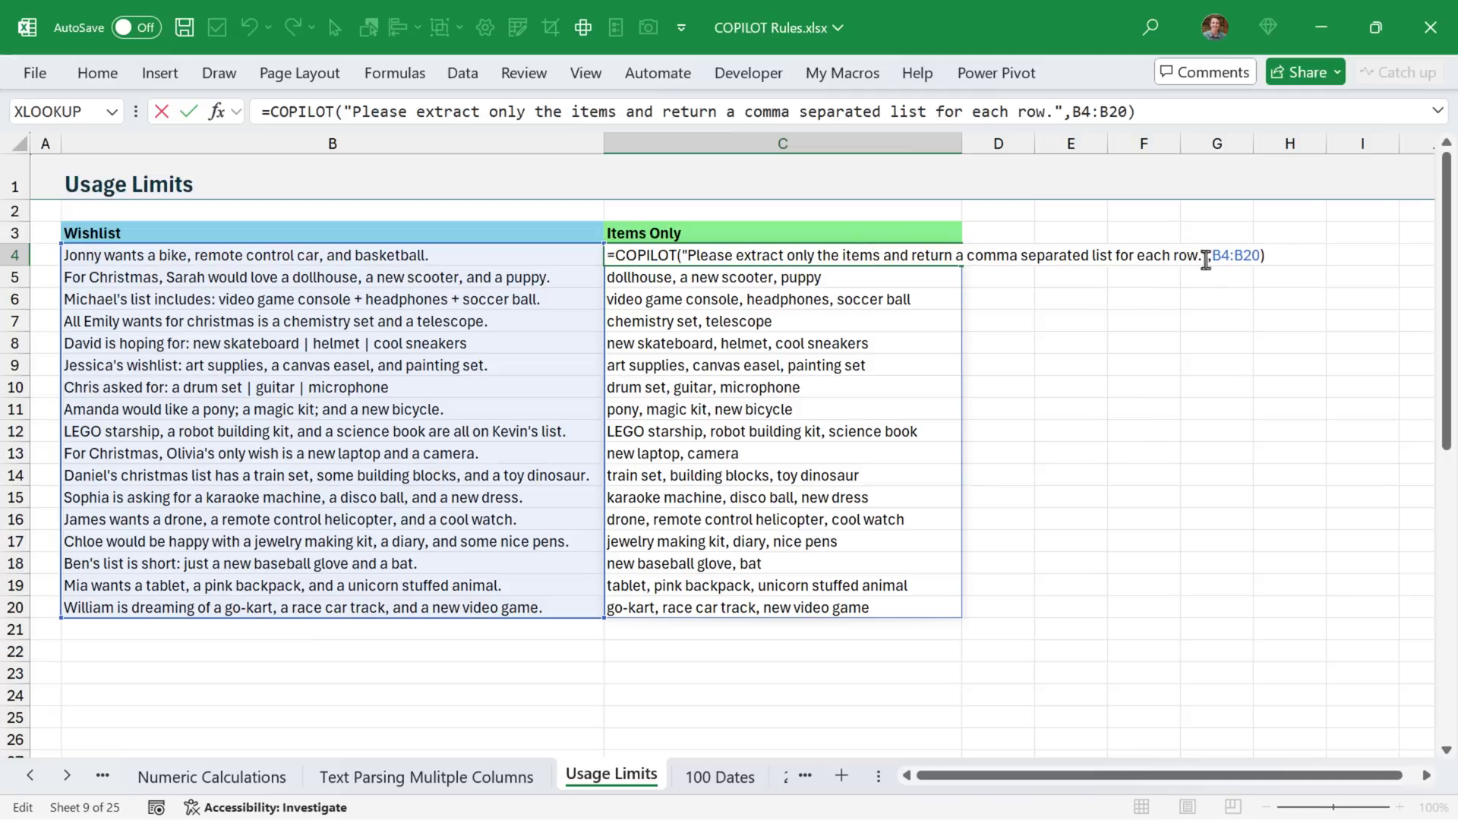
left_click_drag(1212, 257, 1261, 257)
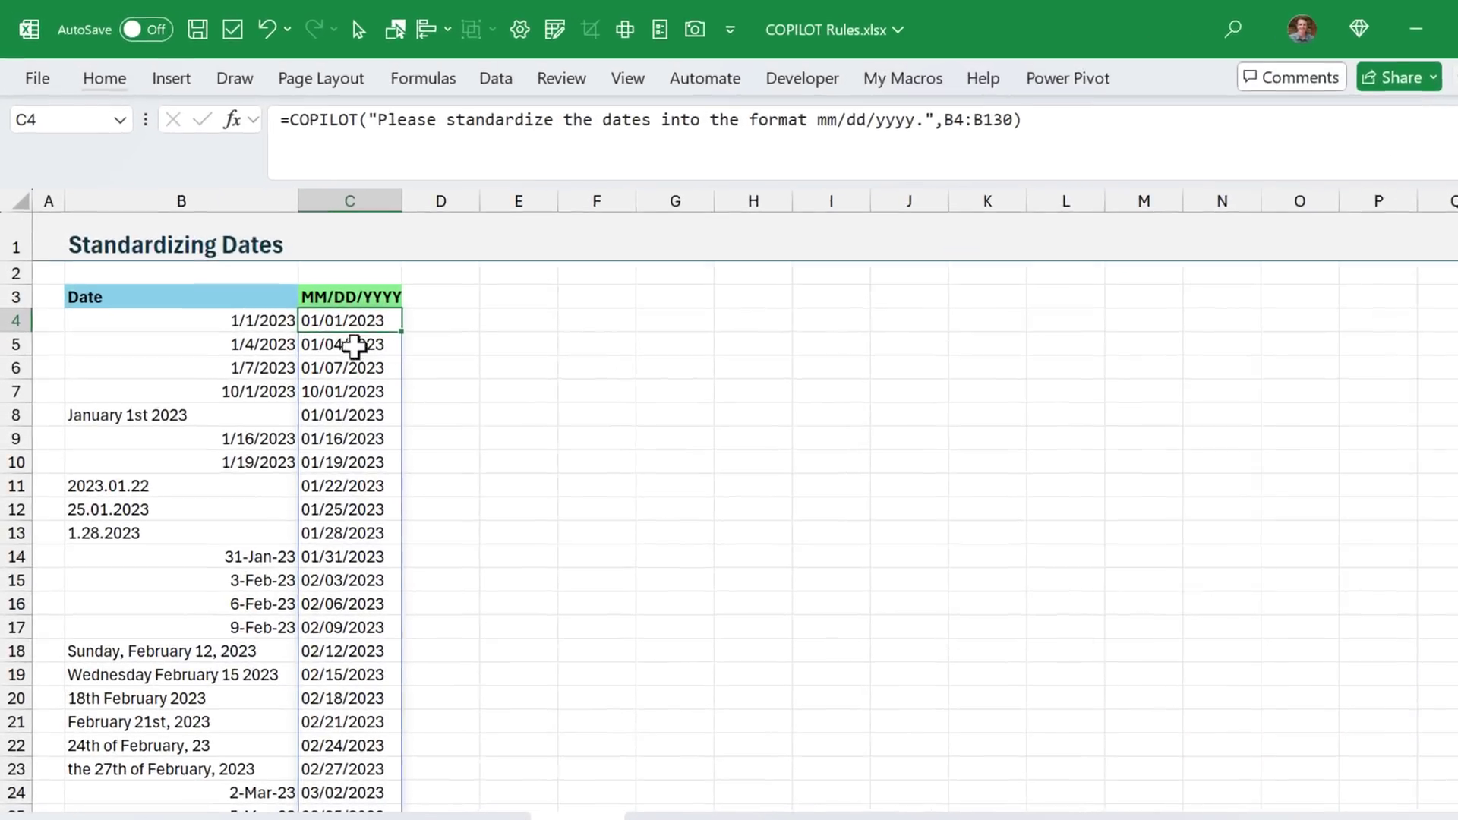
- Check C4's B4:B130 reference, then jump to the last standardized date in row 130
left_click_drag(250, 322, 232, 573)
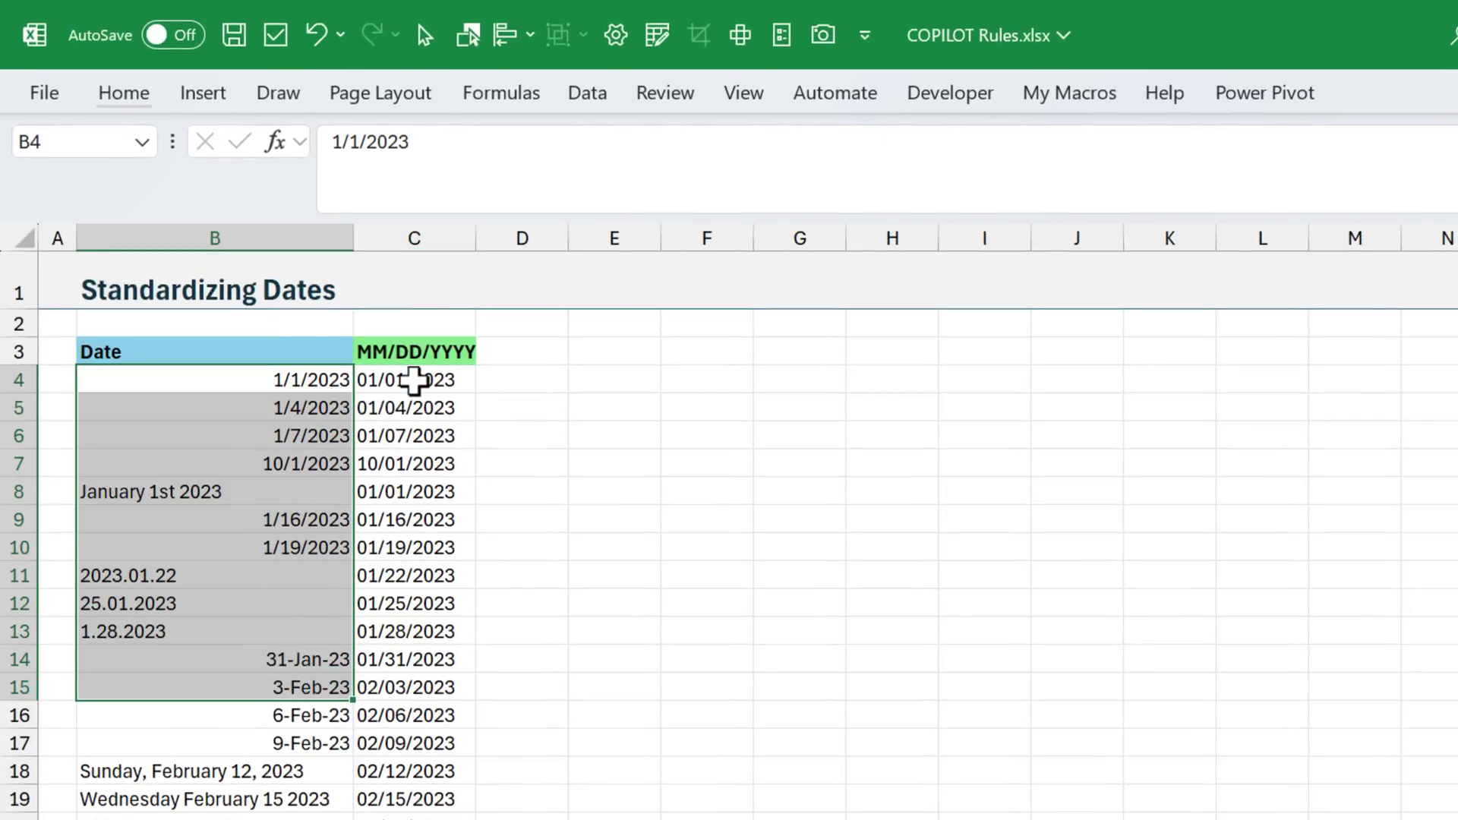
left_click(415, 380)
double_click(418, 381)
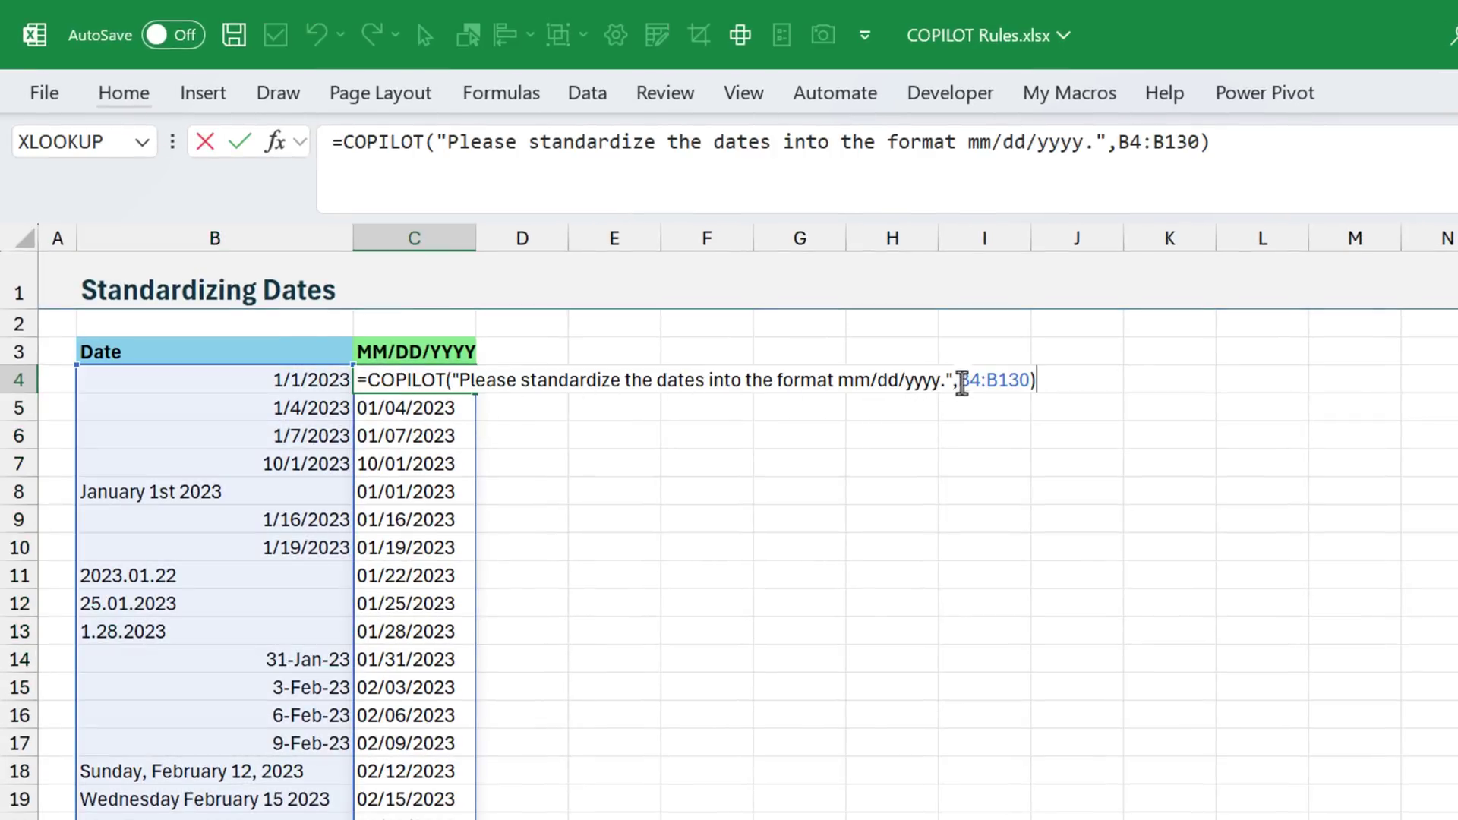
left_click_drag(961, 382, 1031, 382)
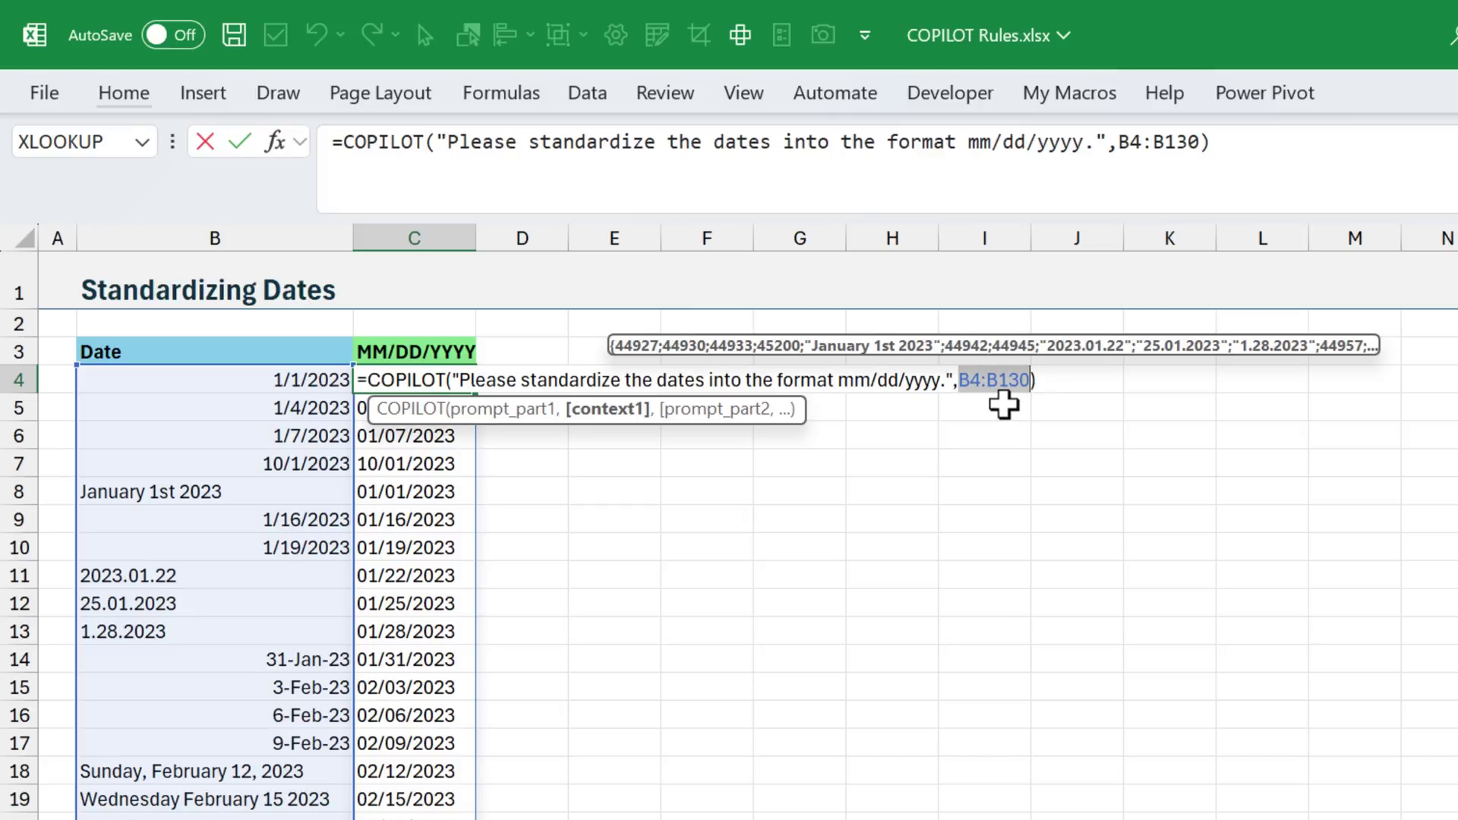
key("Escape")
key("ctrl+Down")
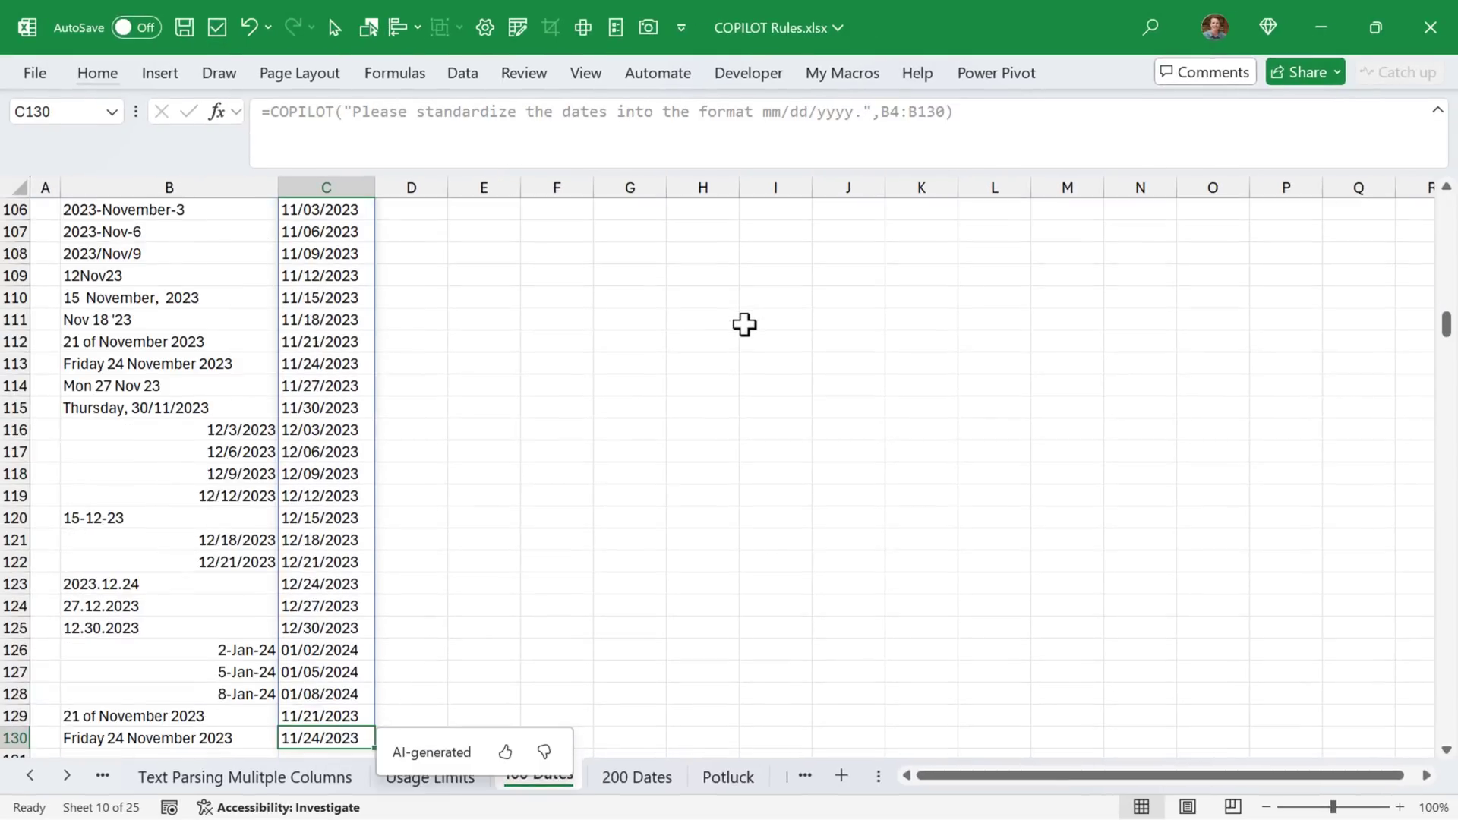
scroll(355, 562, "down", 1)
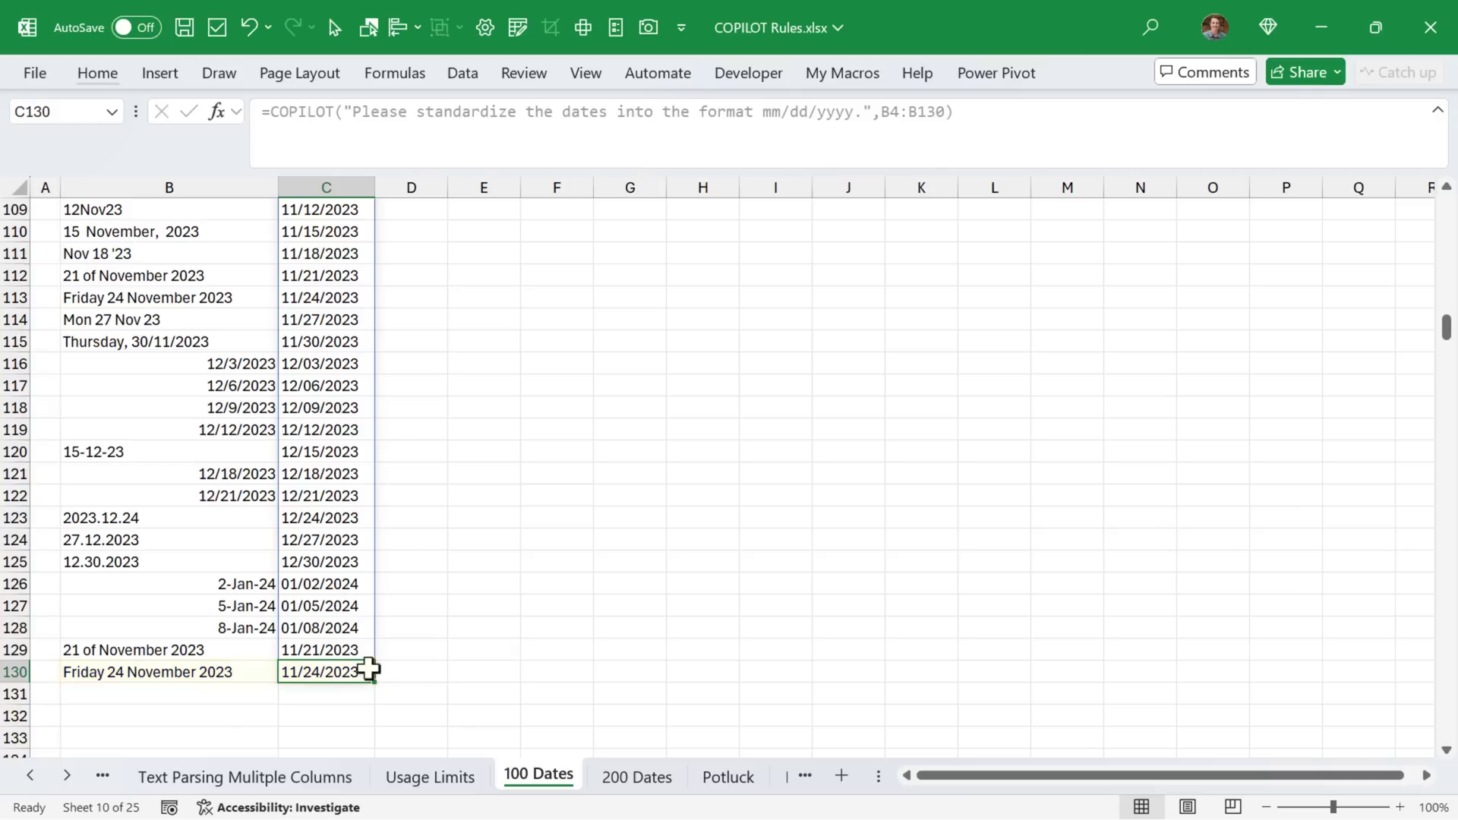
- On the 200 Dates sheet, jump to the results' end and inspect C189's repeated result
left_click(623, 778)
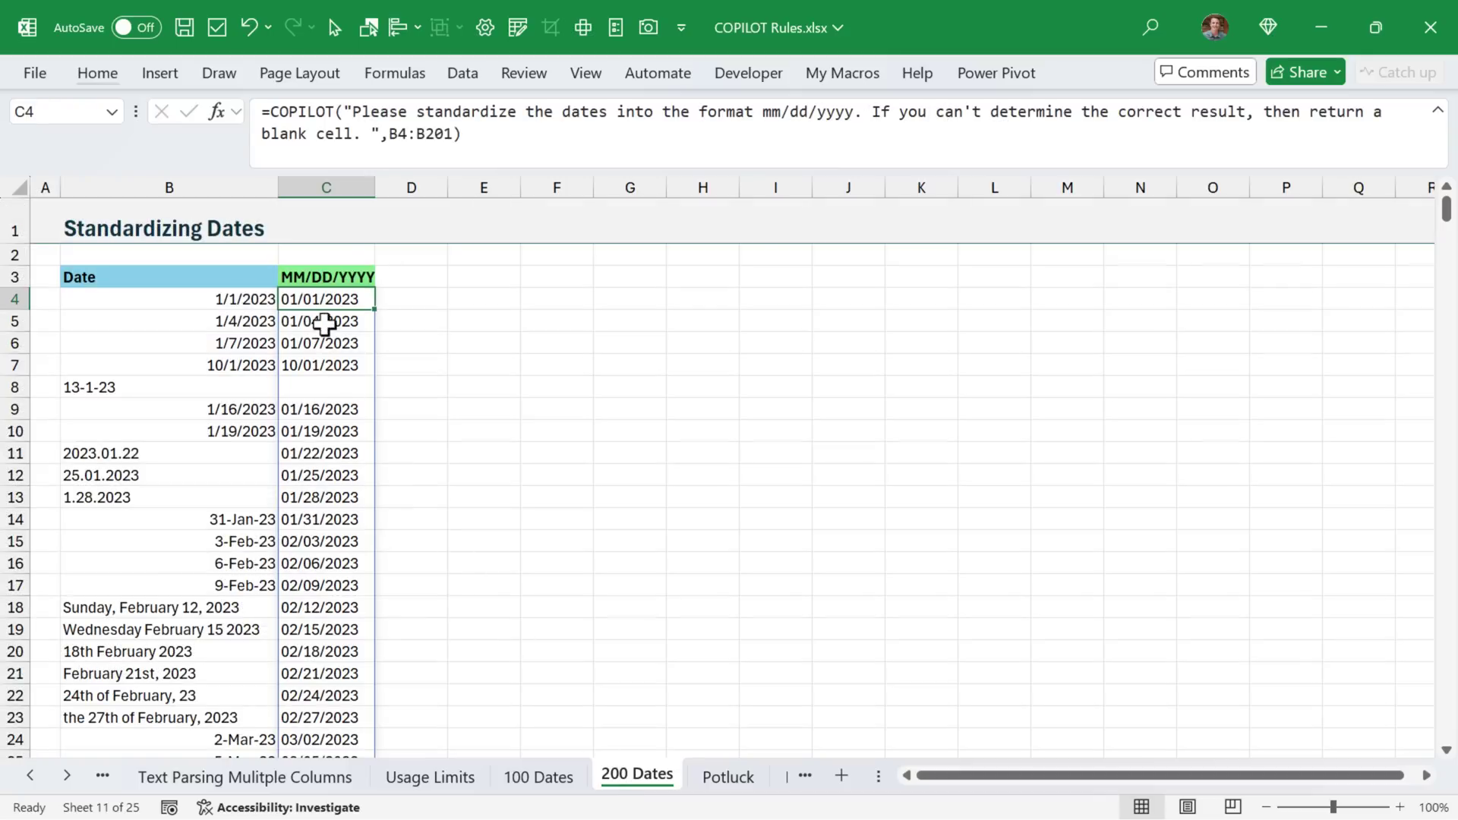
key("ctrl+Down")
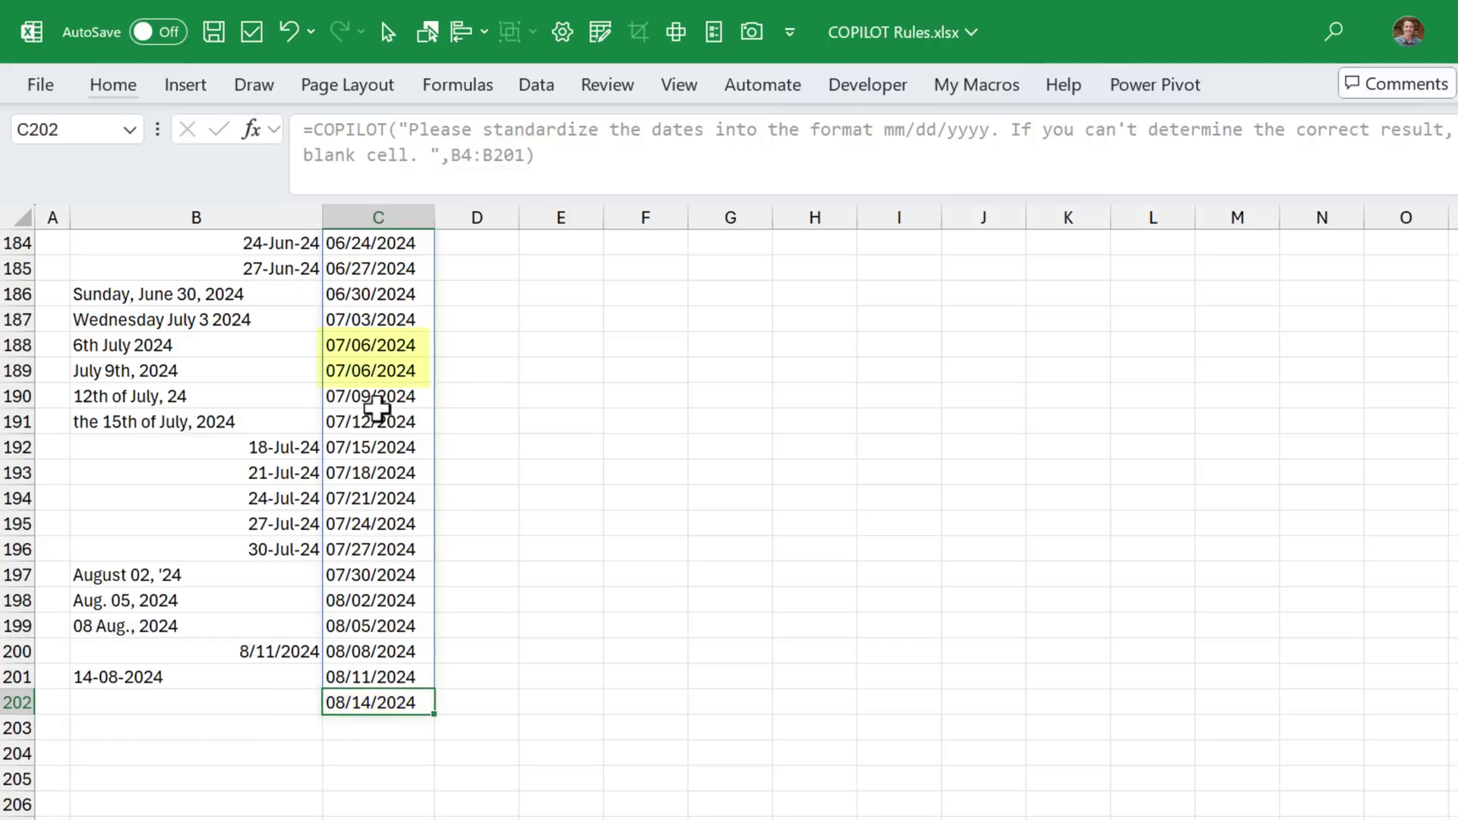
left_click(382, 372)
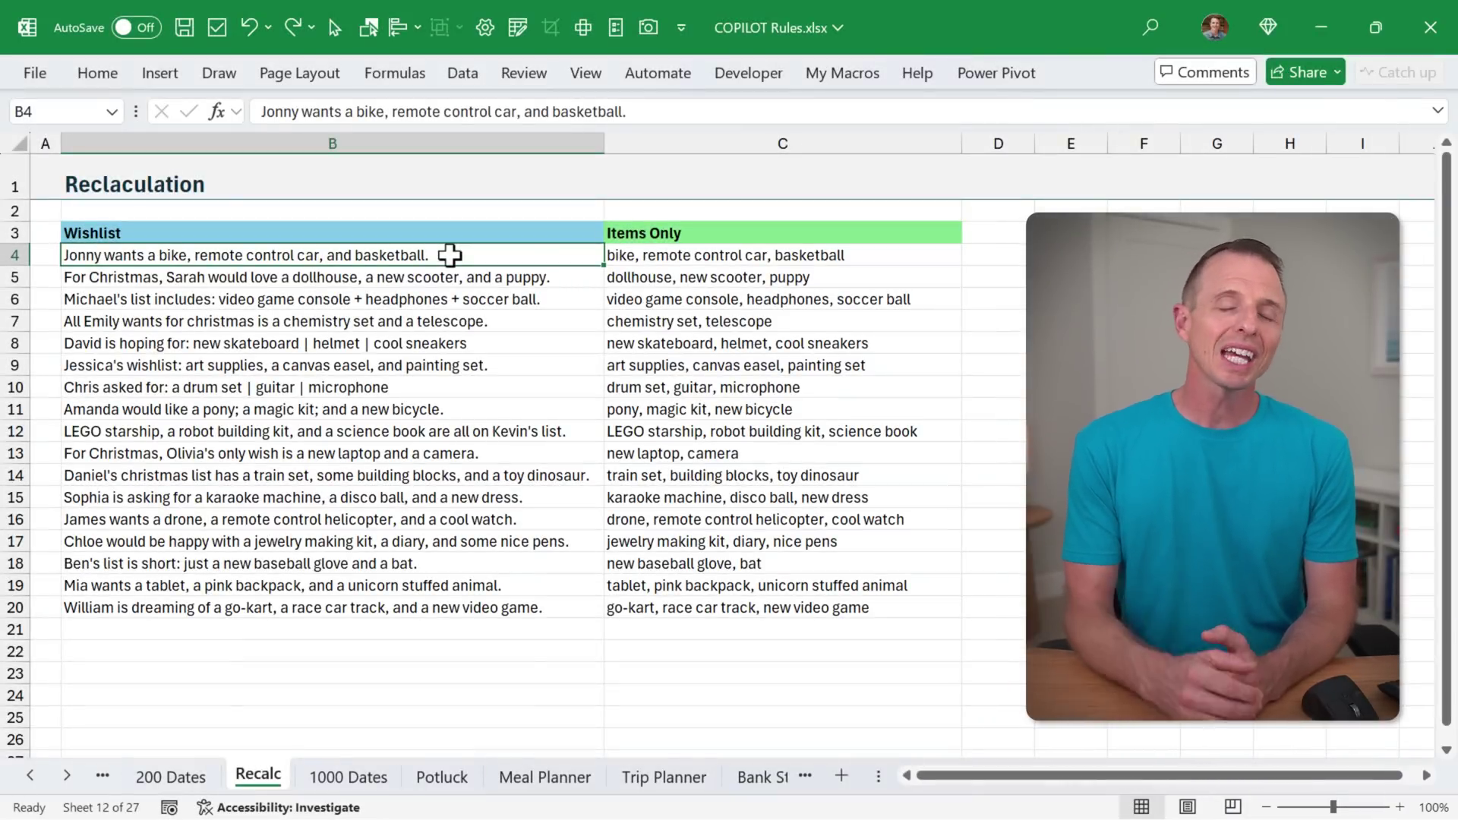
double_click(450, 255)
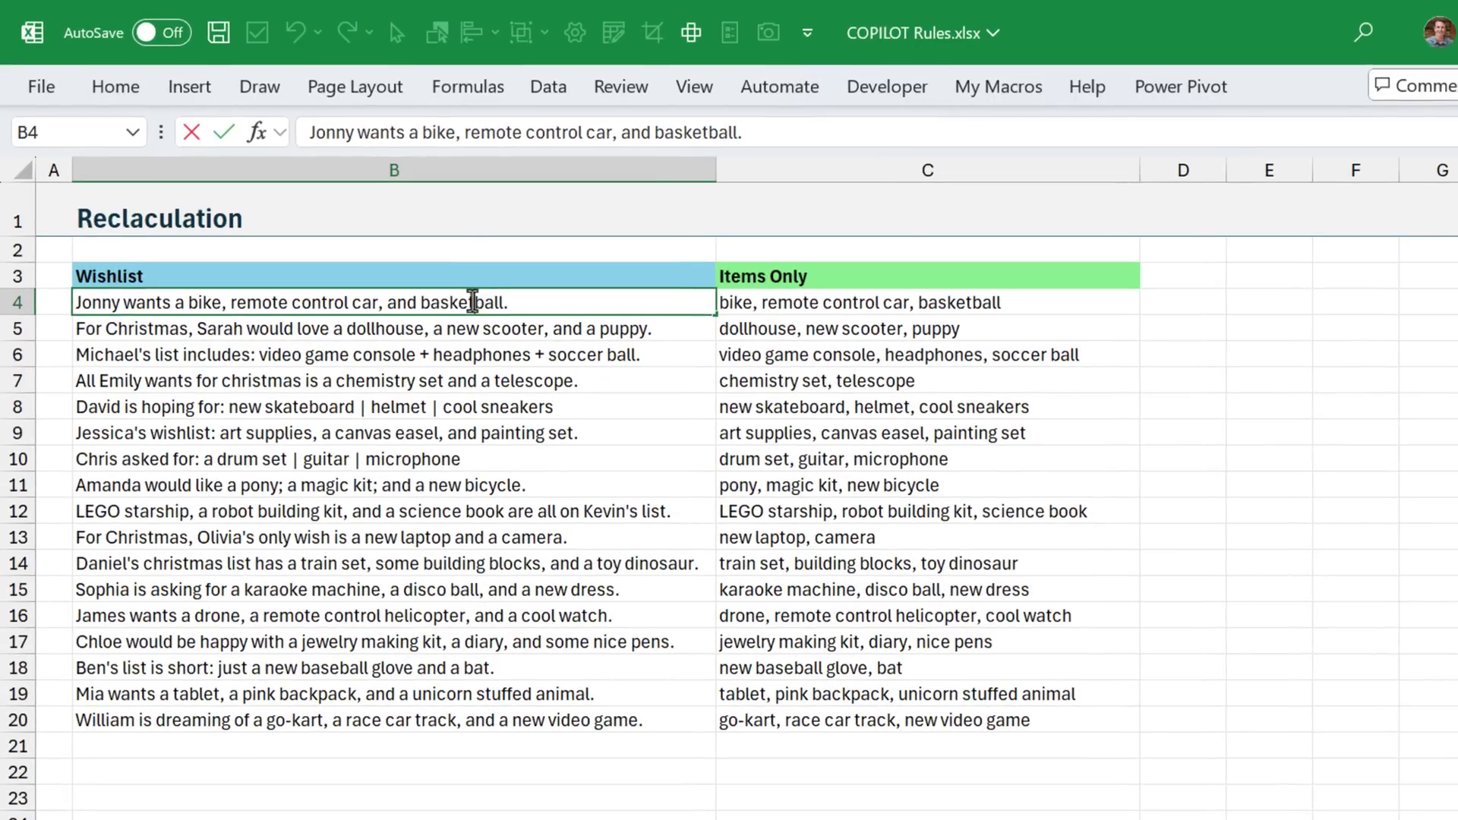
double_click(473, 302)
type("foot")
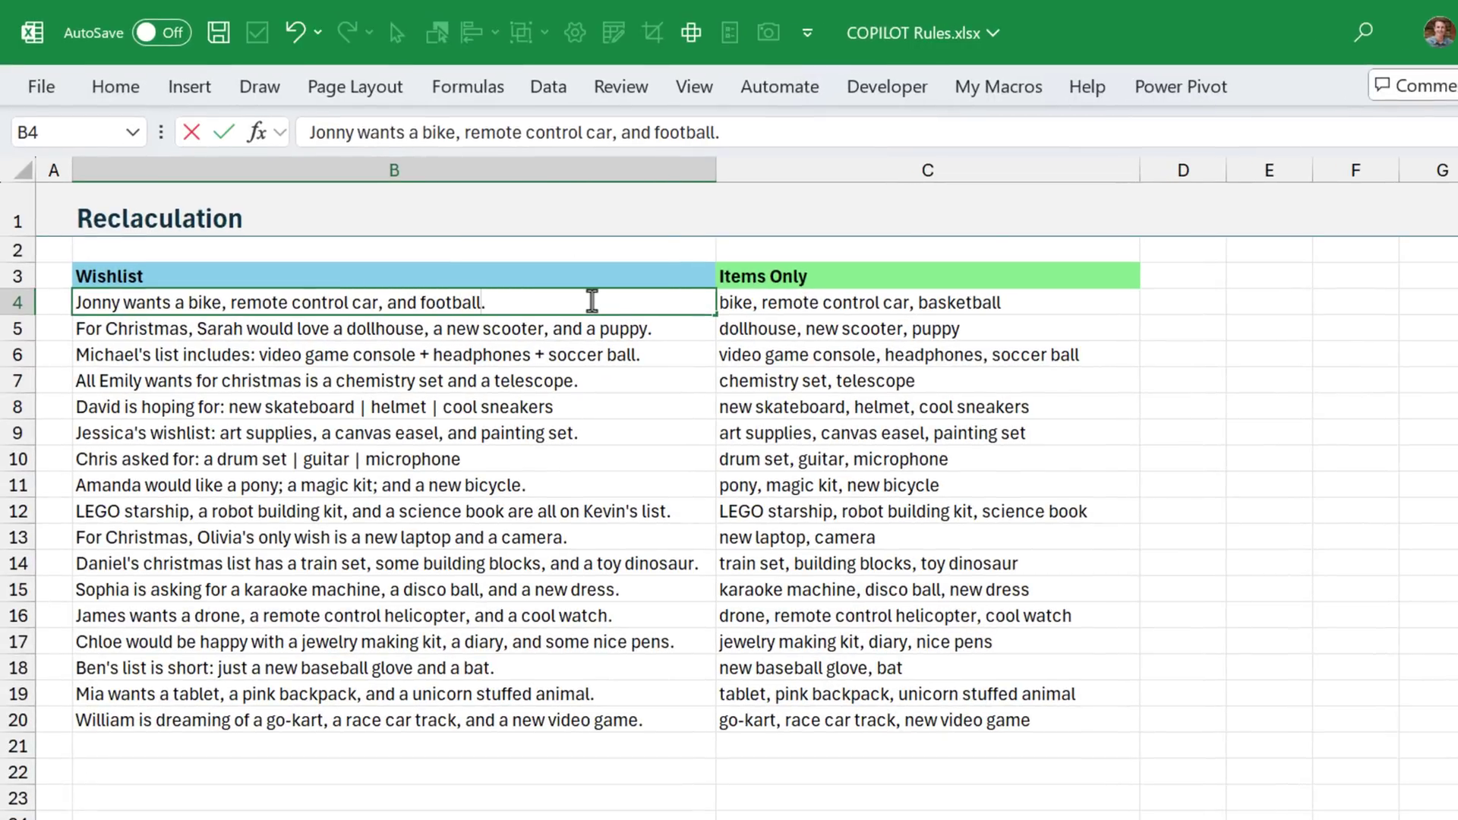
key("Return")
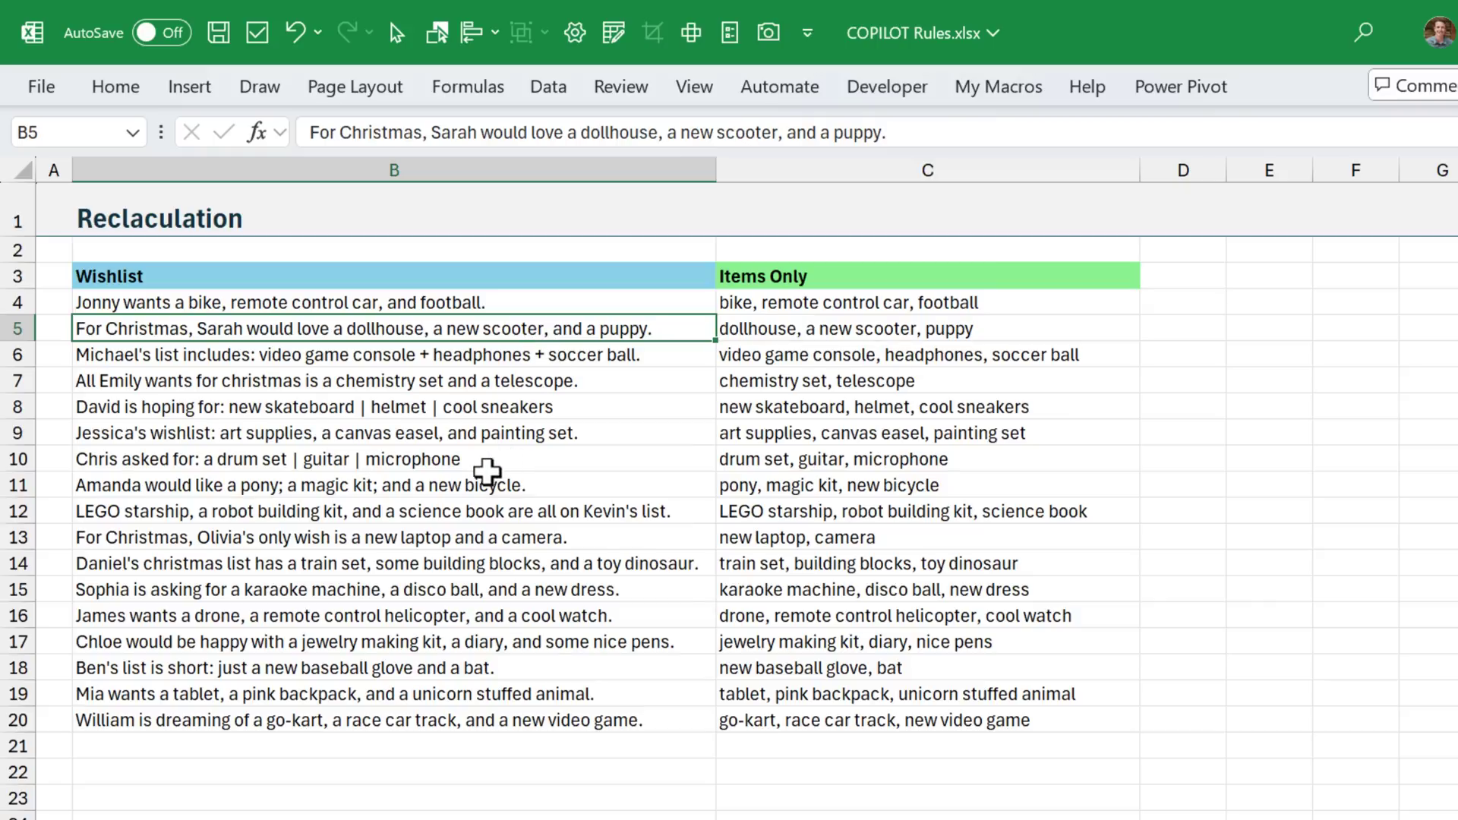
left_click(482, 459)
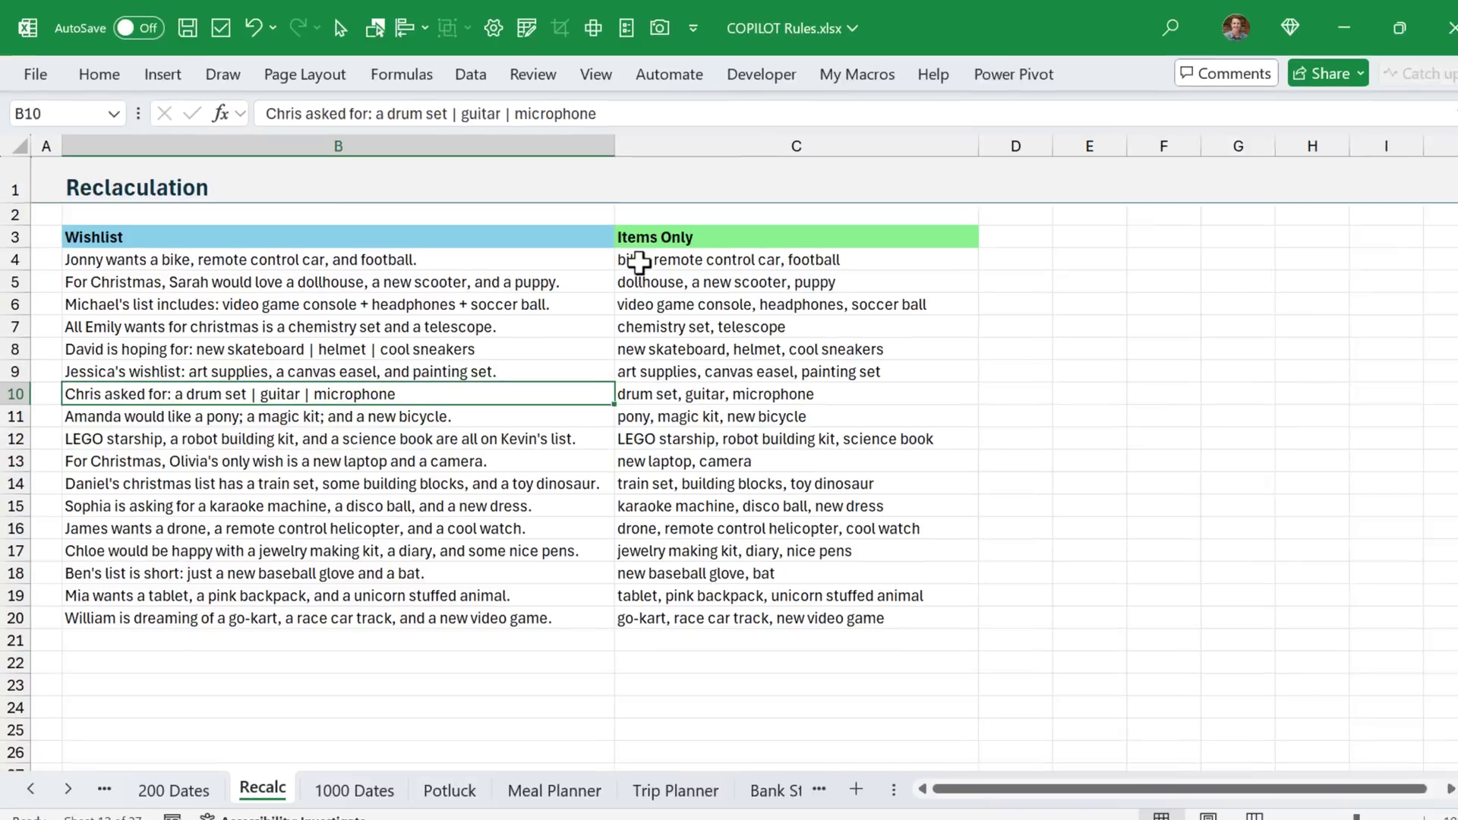
- Remove C4's leading apostrophe and recommit it so the COPILOT formula recalculates
double_click(619, 261)
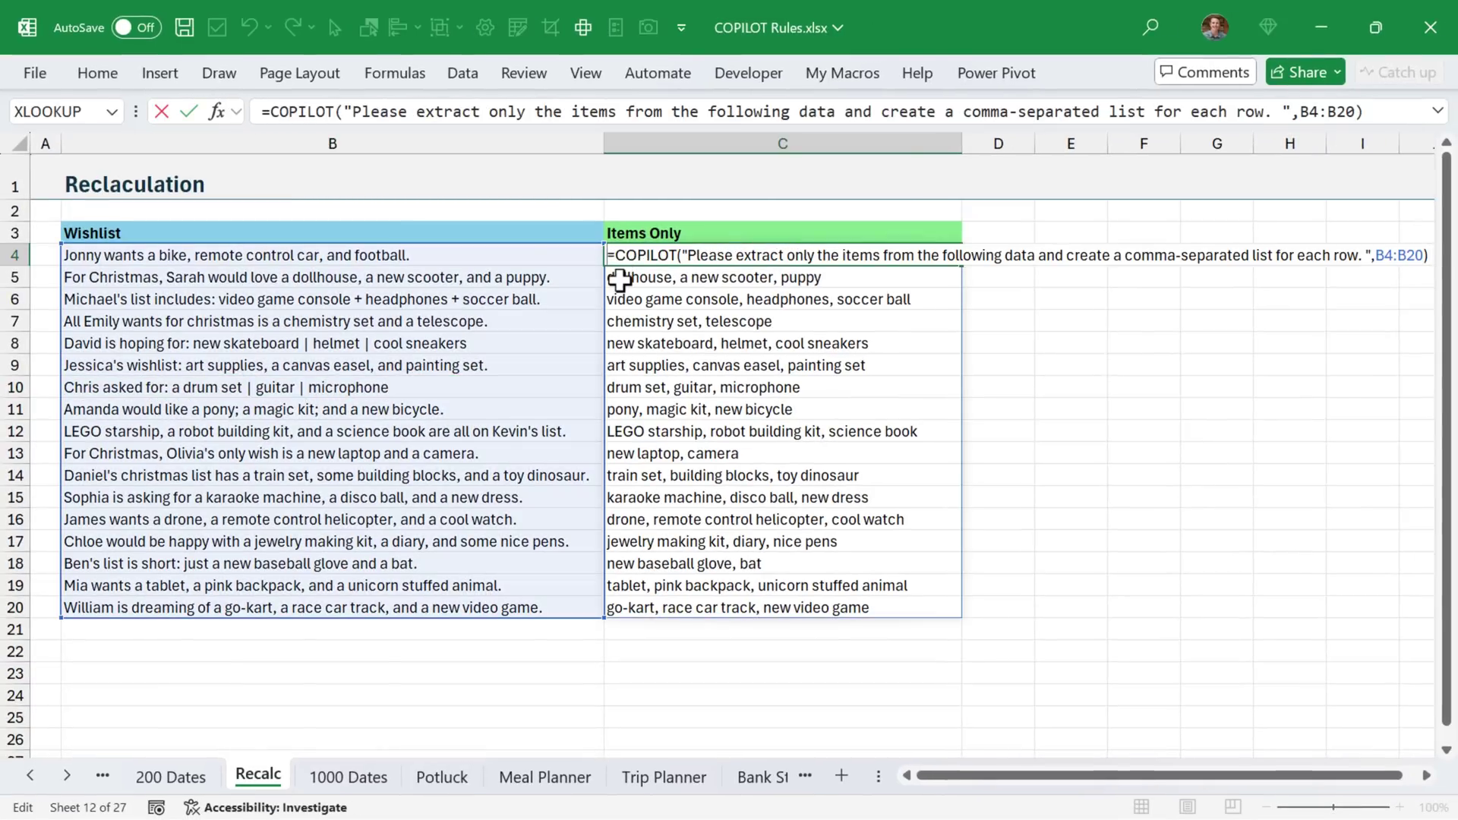
key("Return")
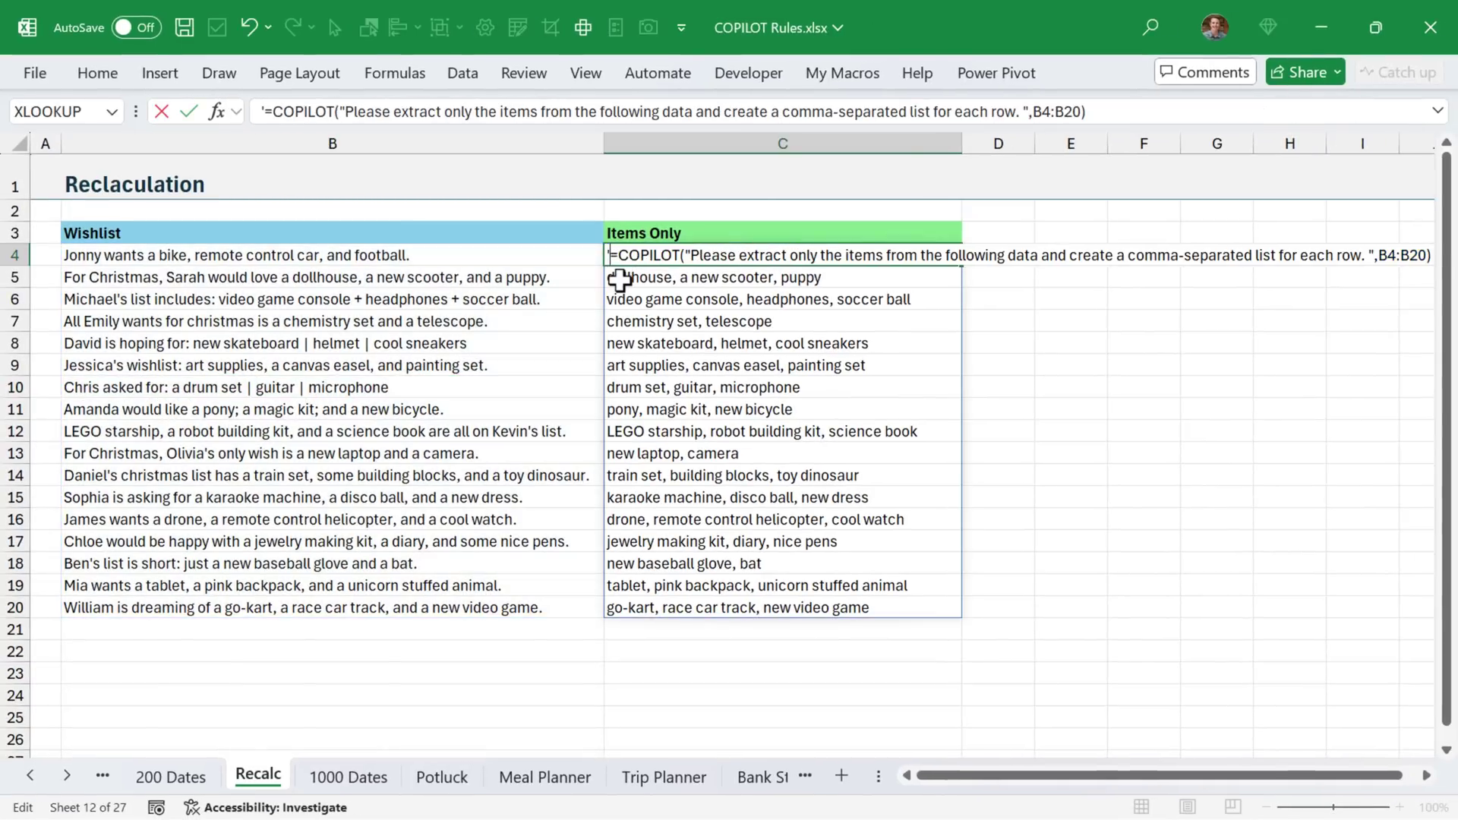
left_click(616, 256)
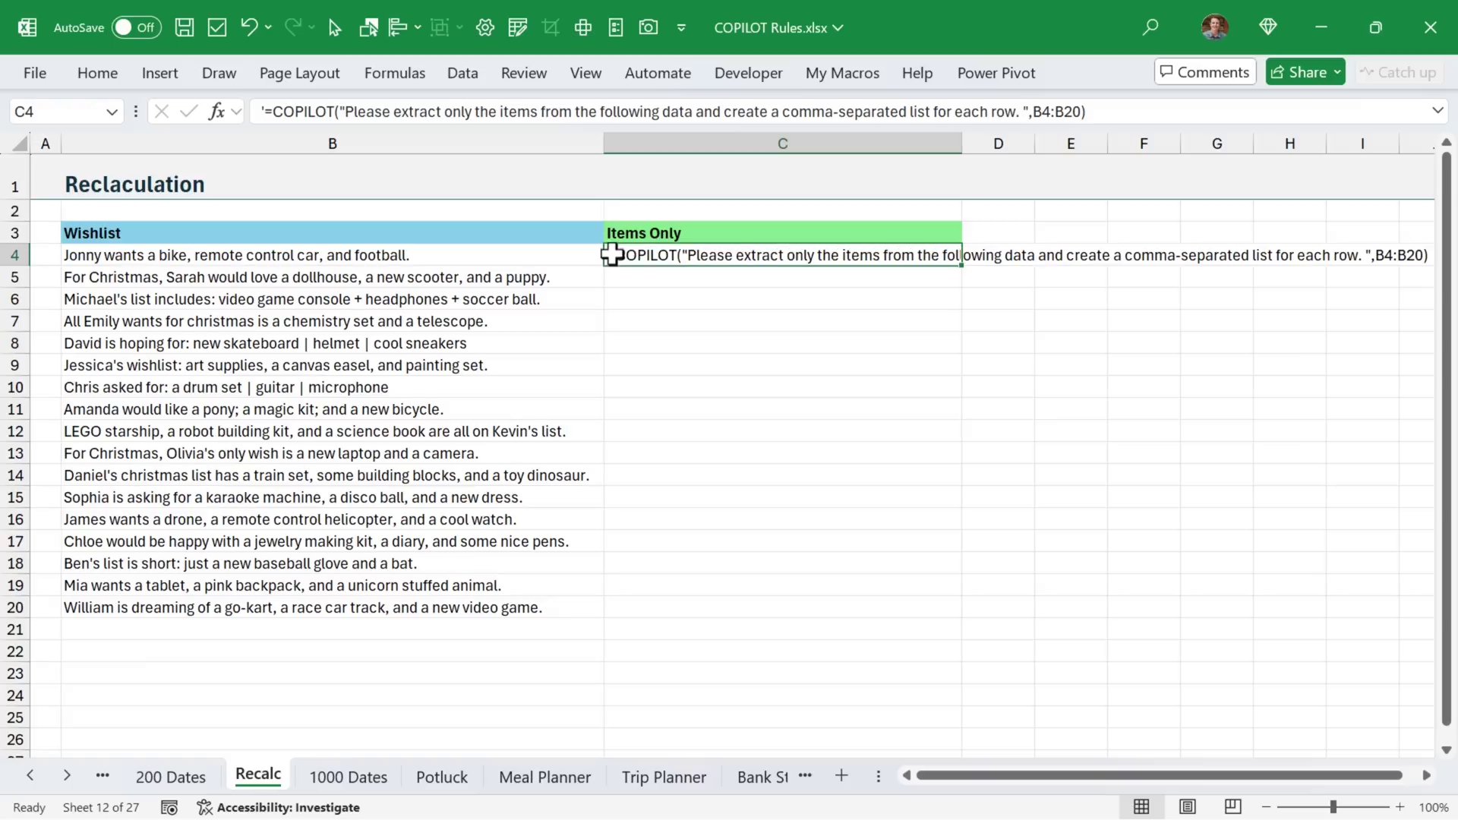
double_click(612, 255)
key("BackSpace")
key("Return")
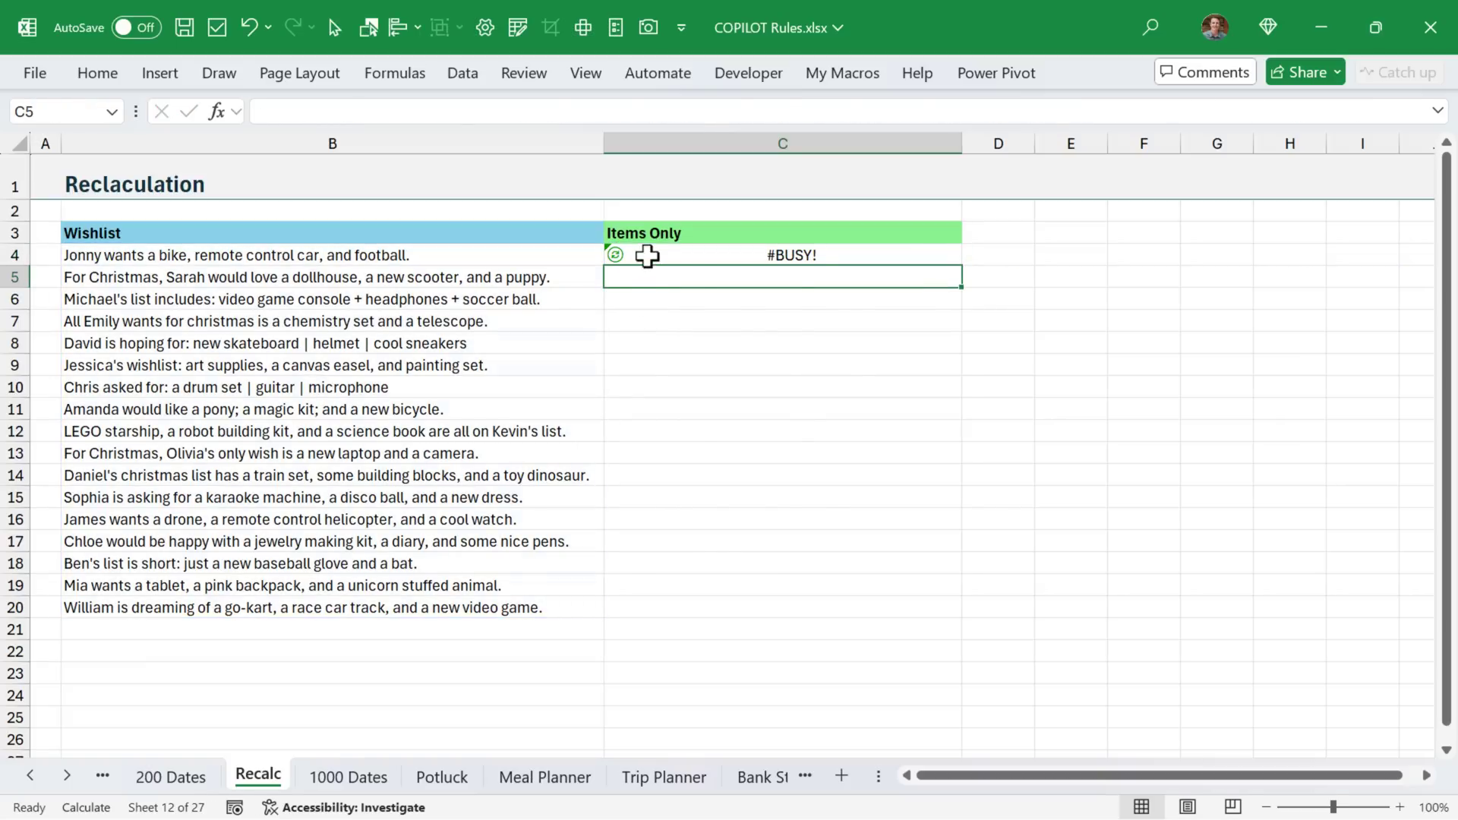
- Copy the spilled item lists C4:C20 and paste them as values into G4
left_click(647, 256)
key("ctrl+shift+Down")
key("ctrl+c")
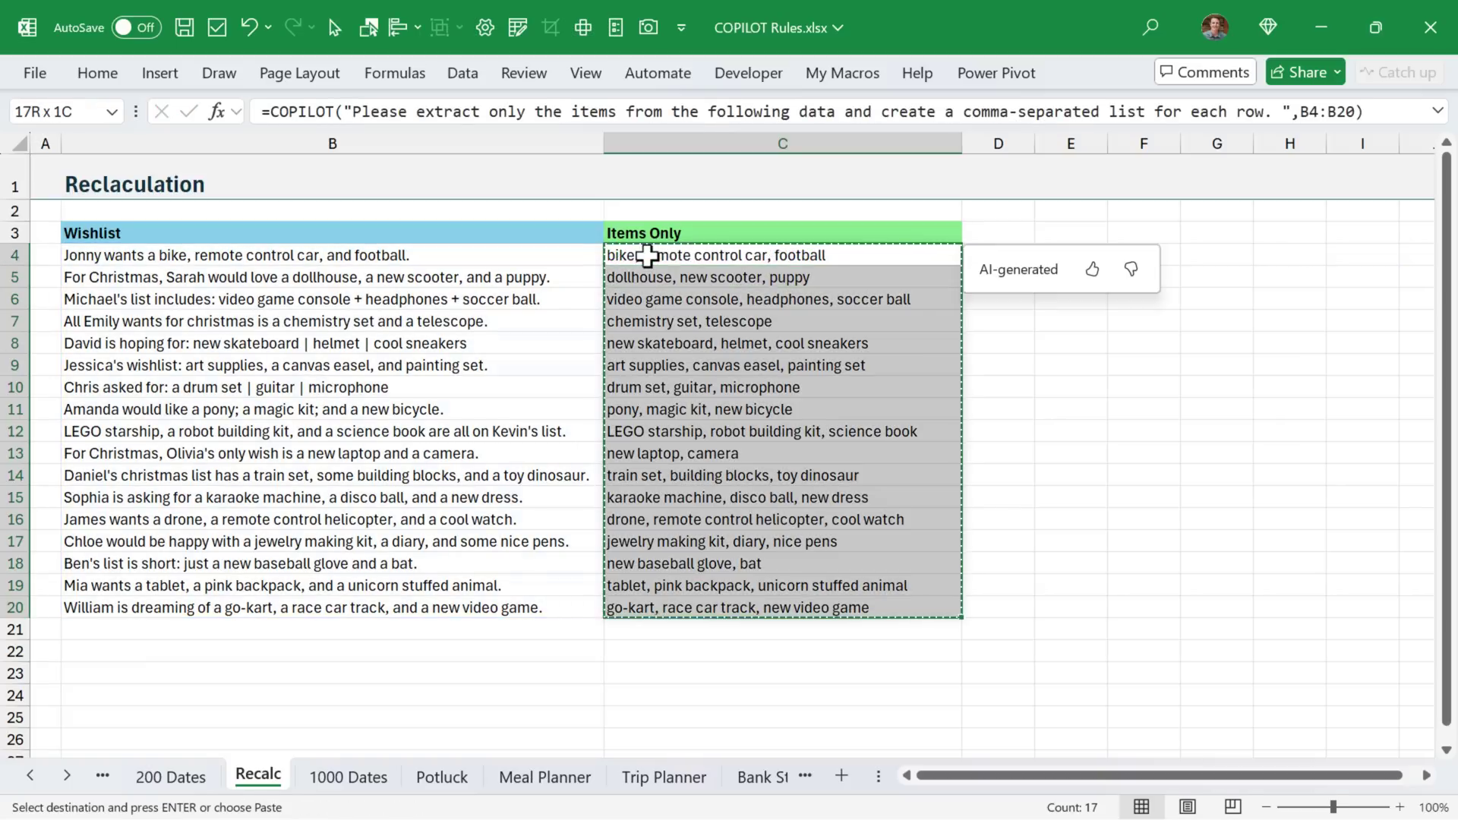
left_click(1207, 250)
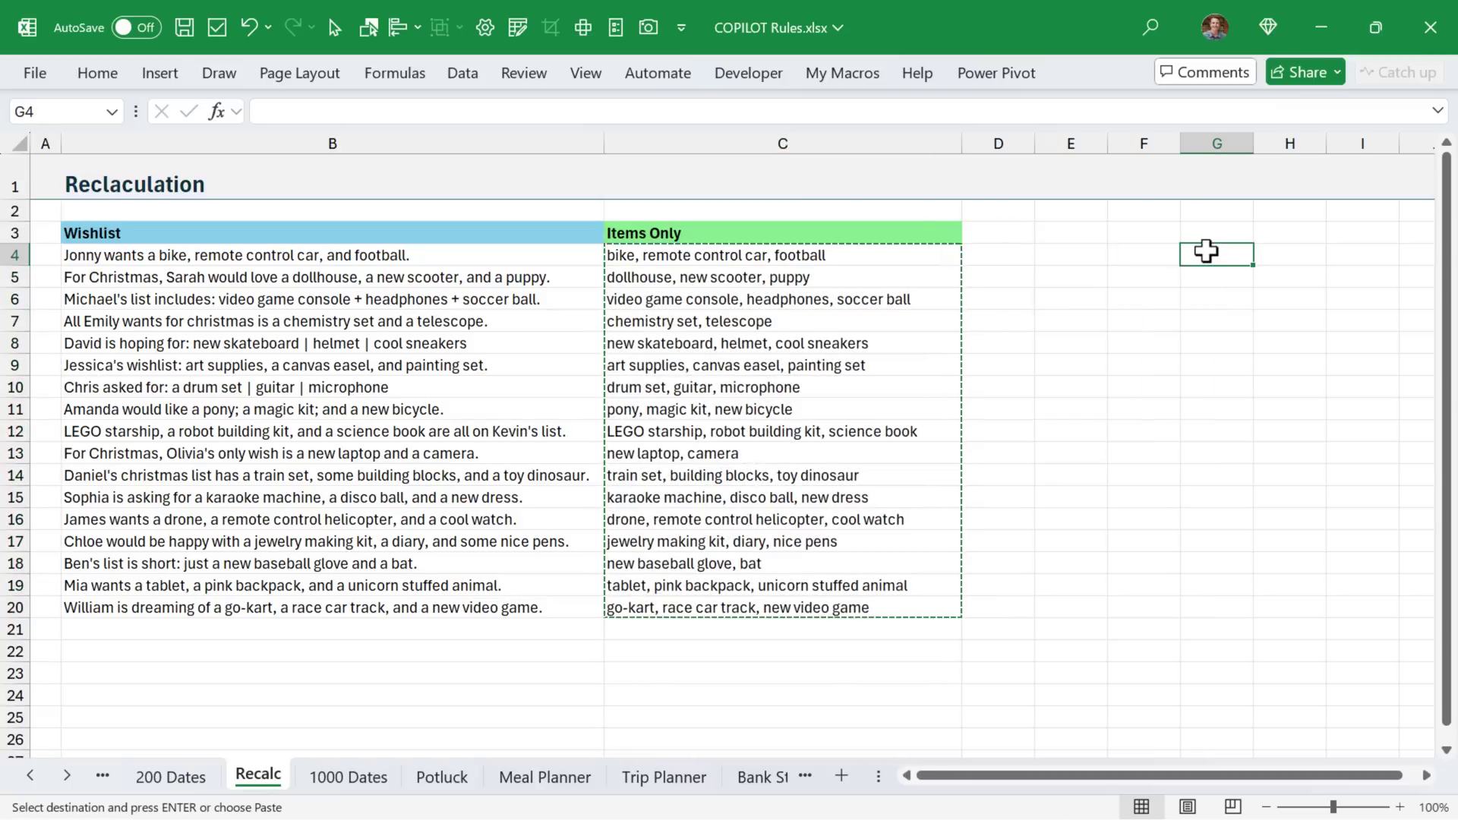
key("ctrl+shift+v")
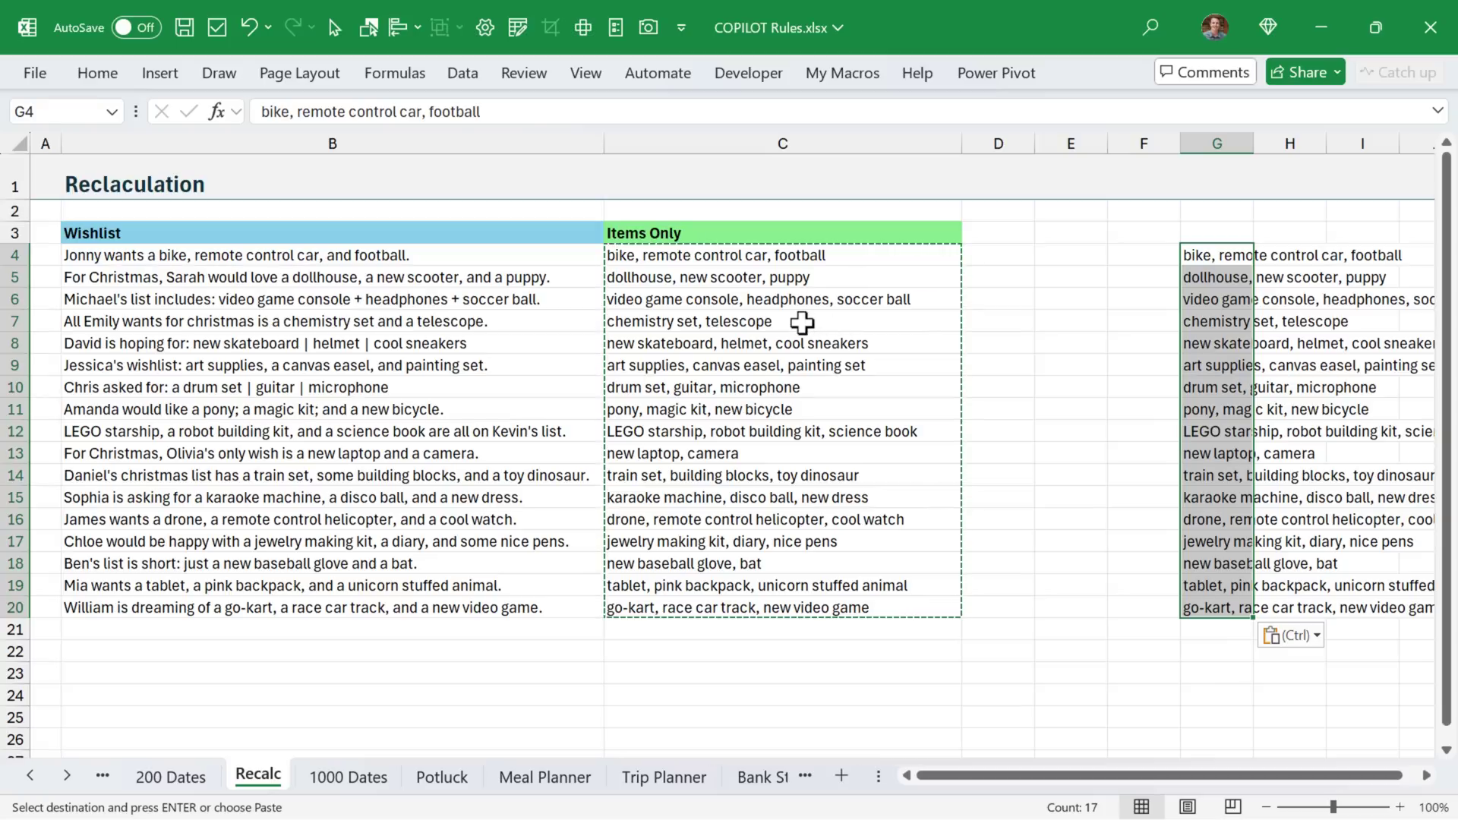
key("Escape")
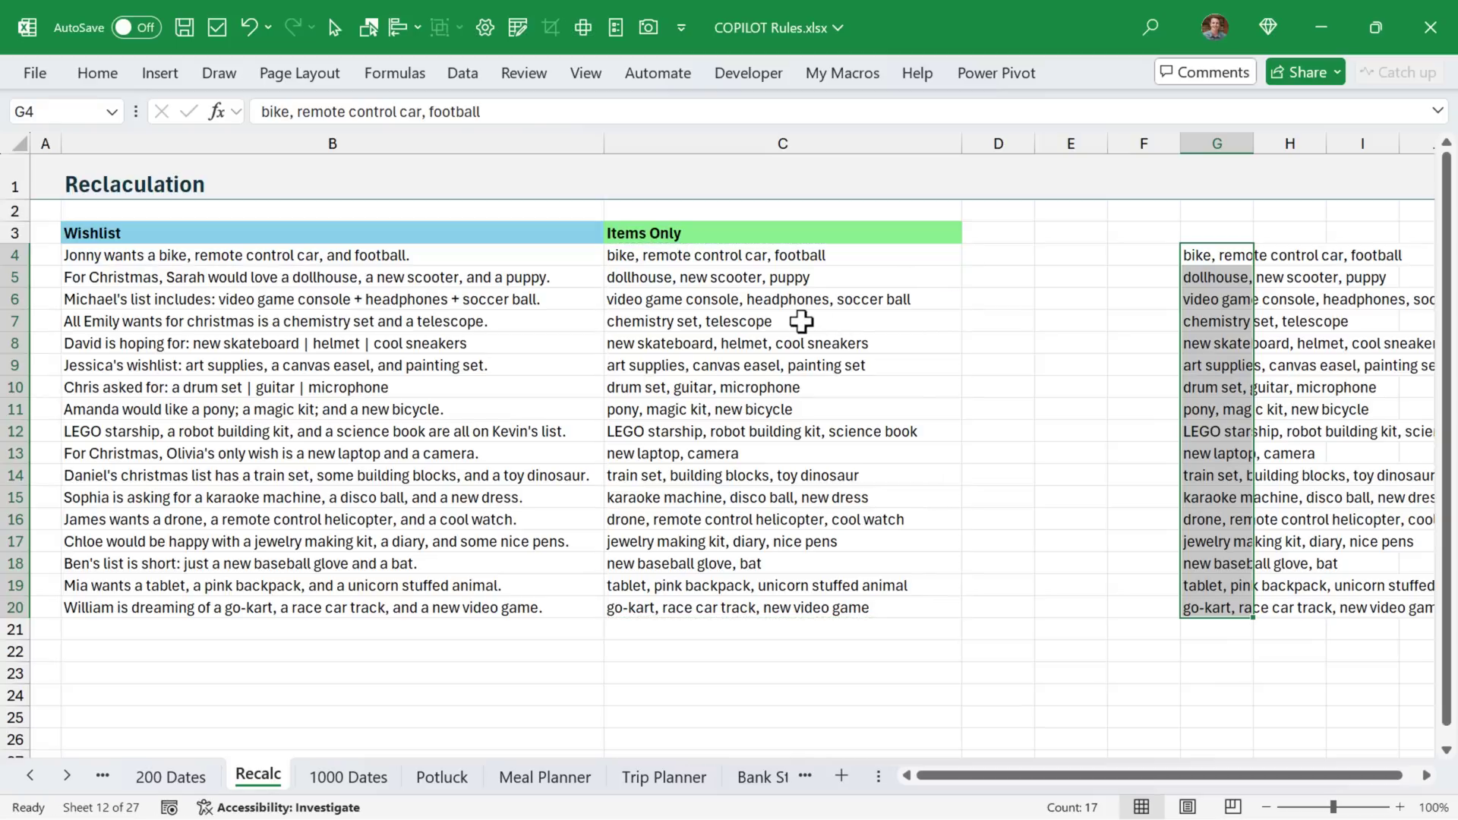
left_click(751, 255)
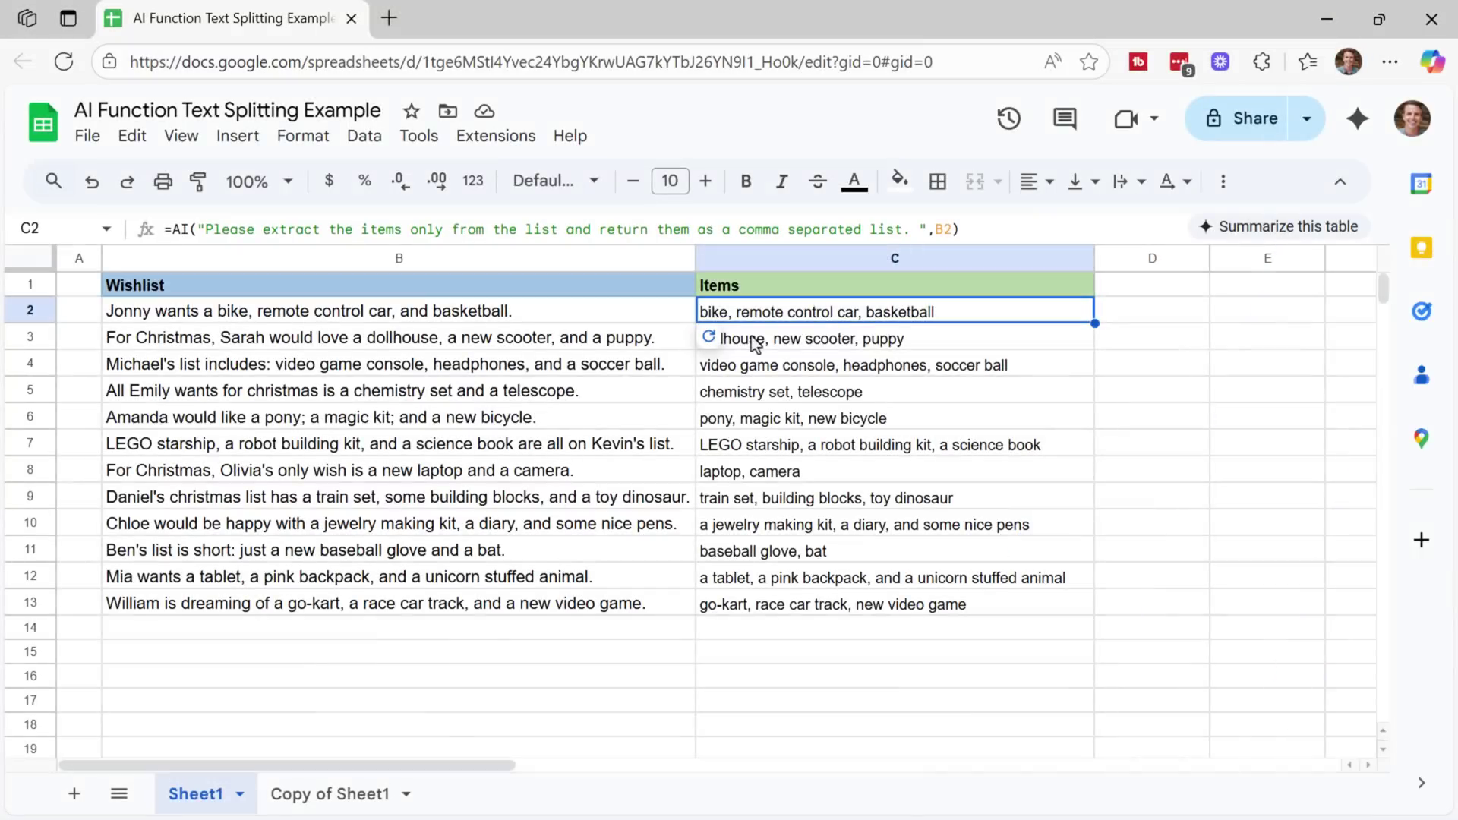
- Change basketball to football in the B2 wishlist entry
key("Return")
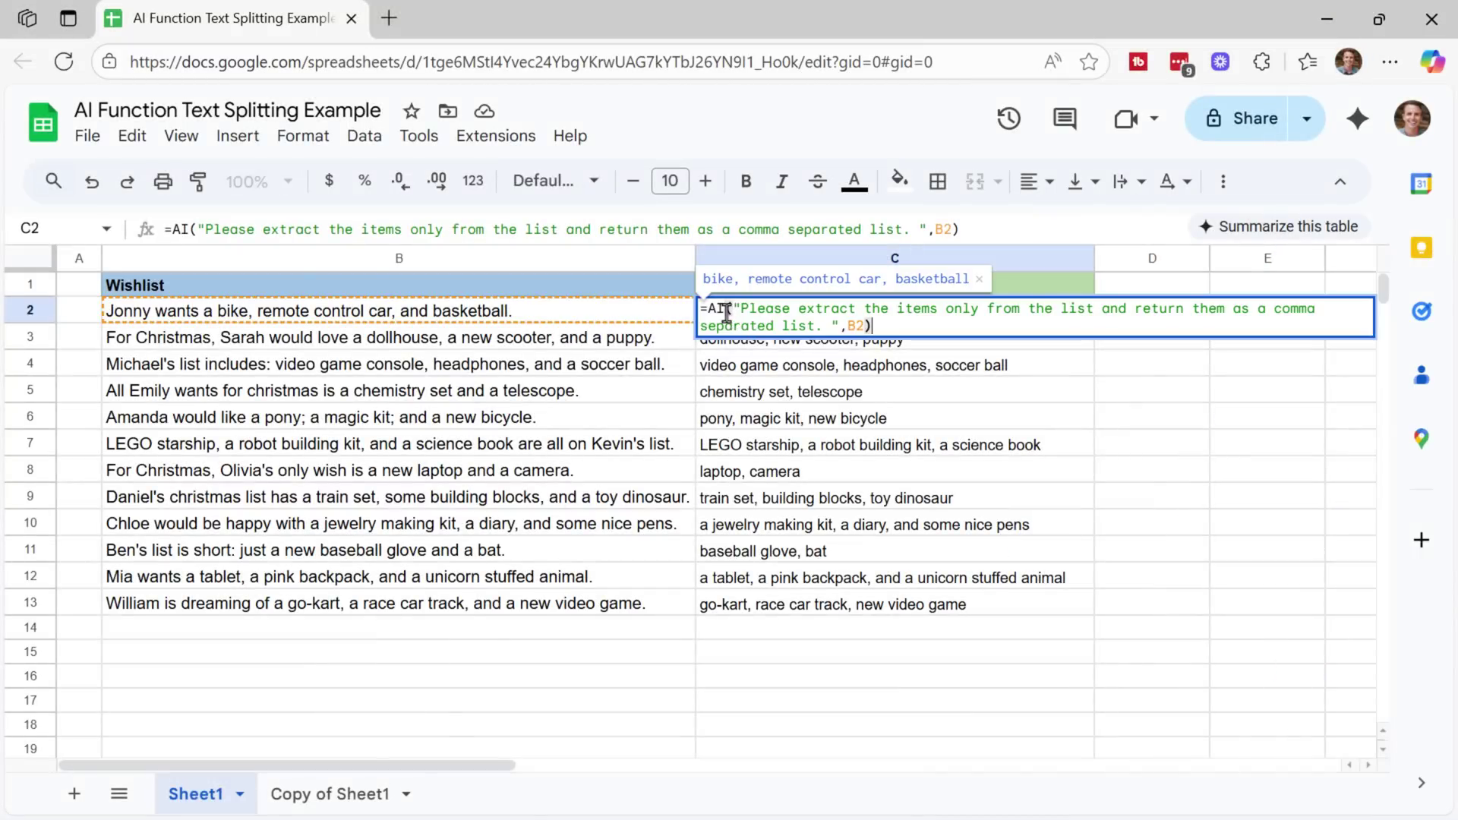
key("Escape")
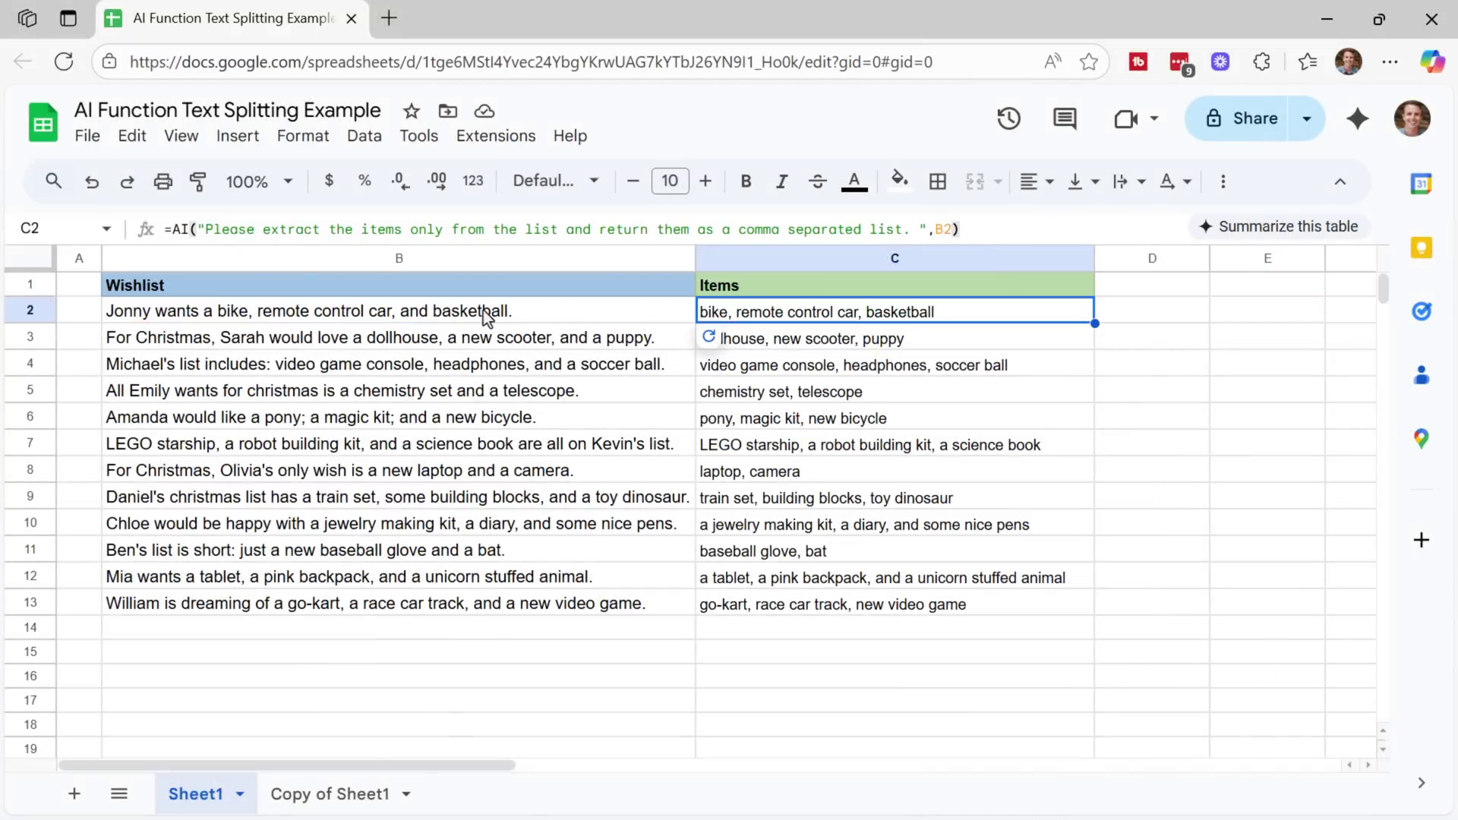
double_click(487, 311)
left_click_drag(444, 310, 515, 310)
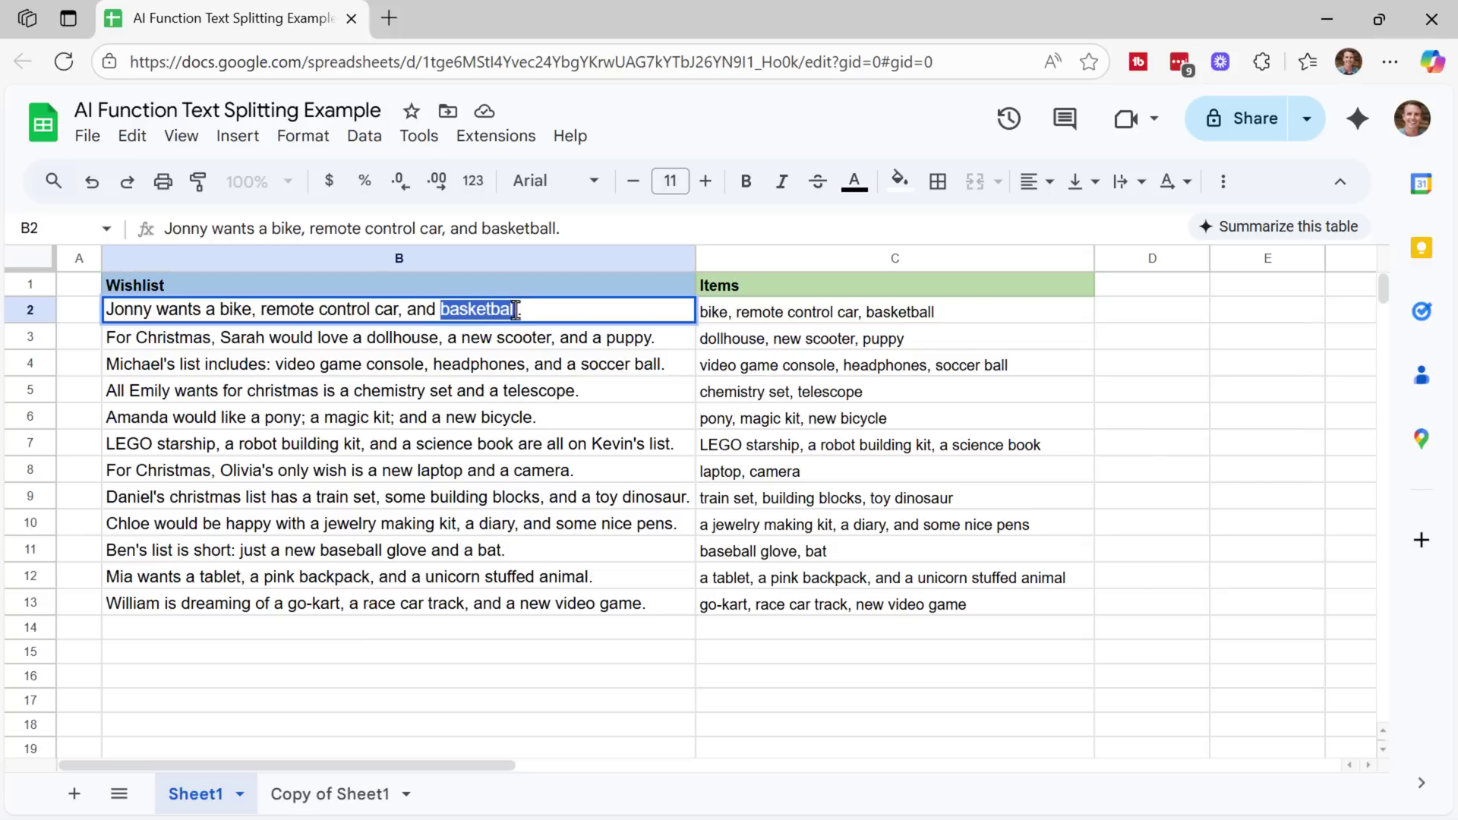
type("foo")
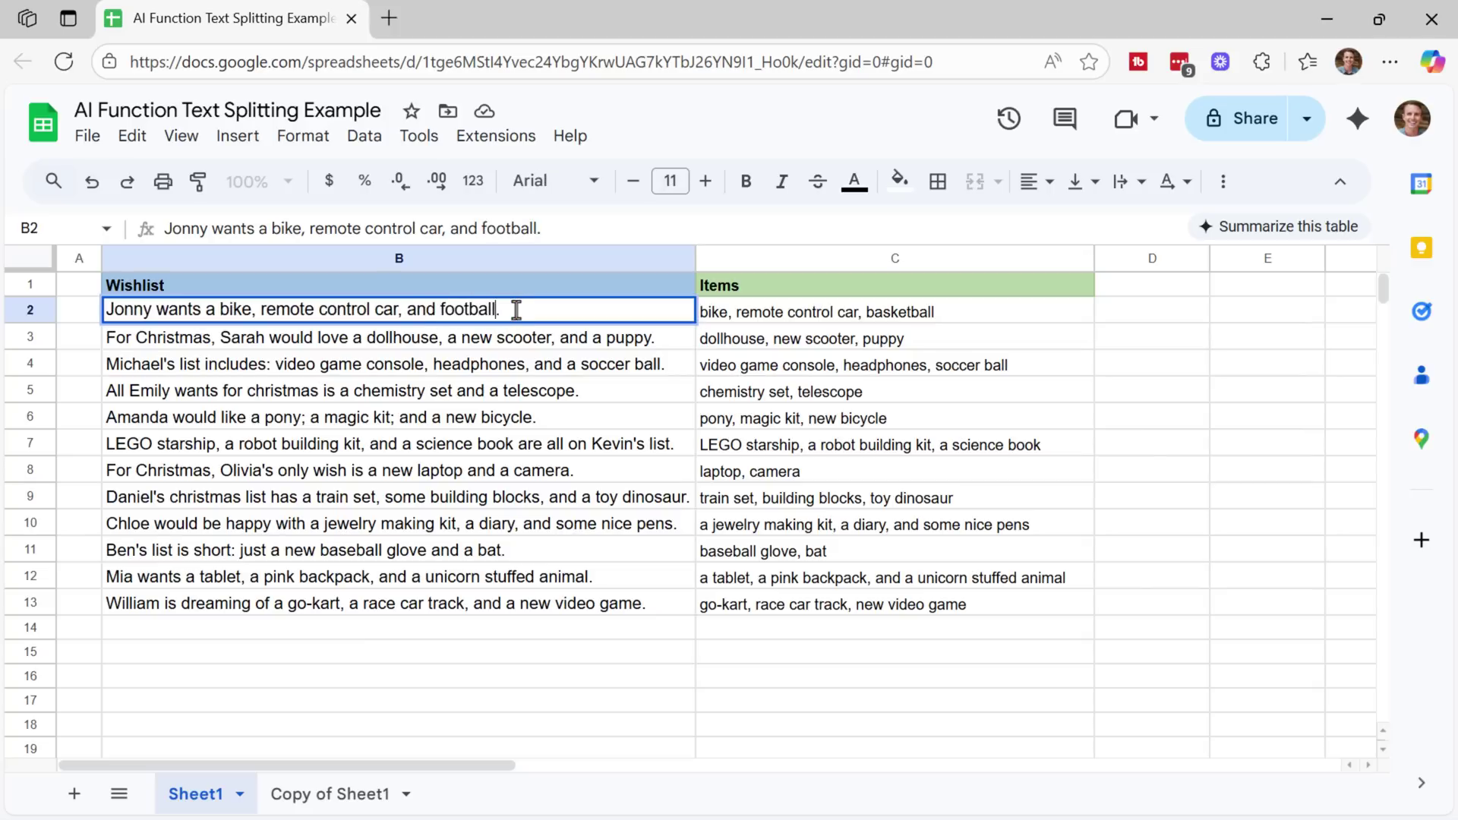
key("Return")
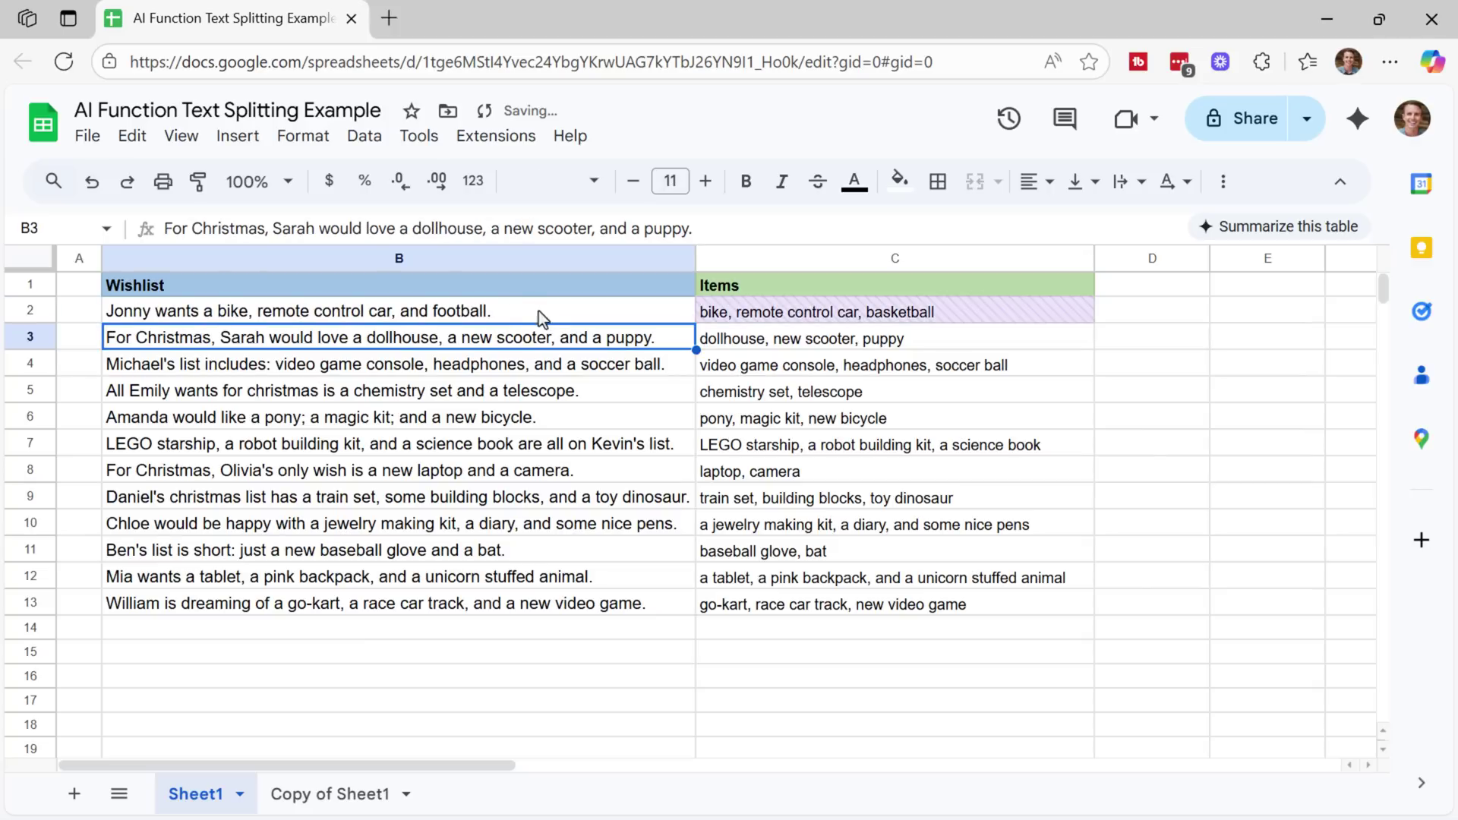
- Regenerate C2's AI result so it returns bike, remote control car, football
left_click(770, 317)
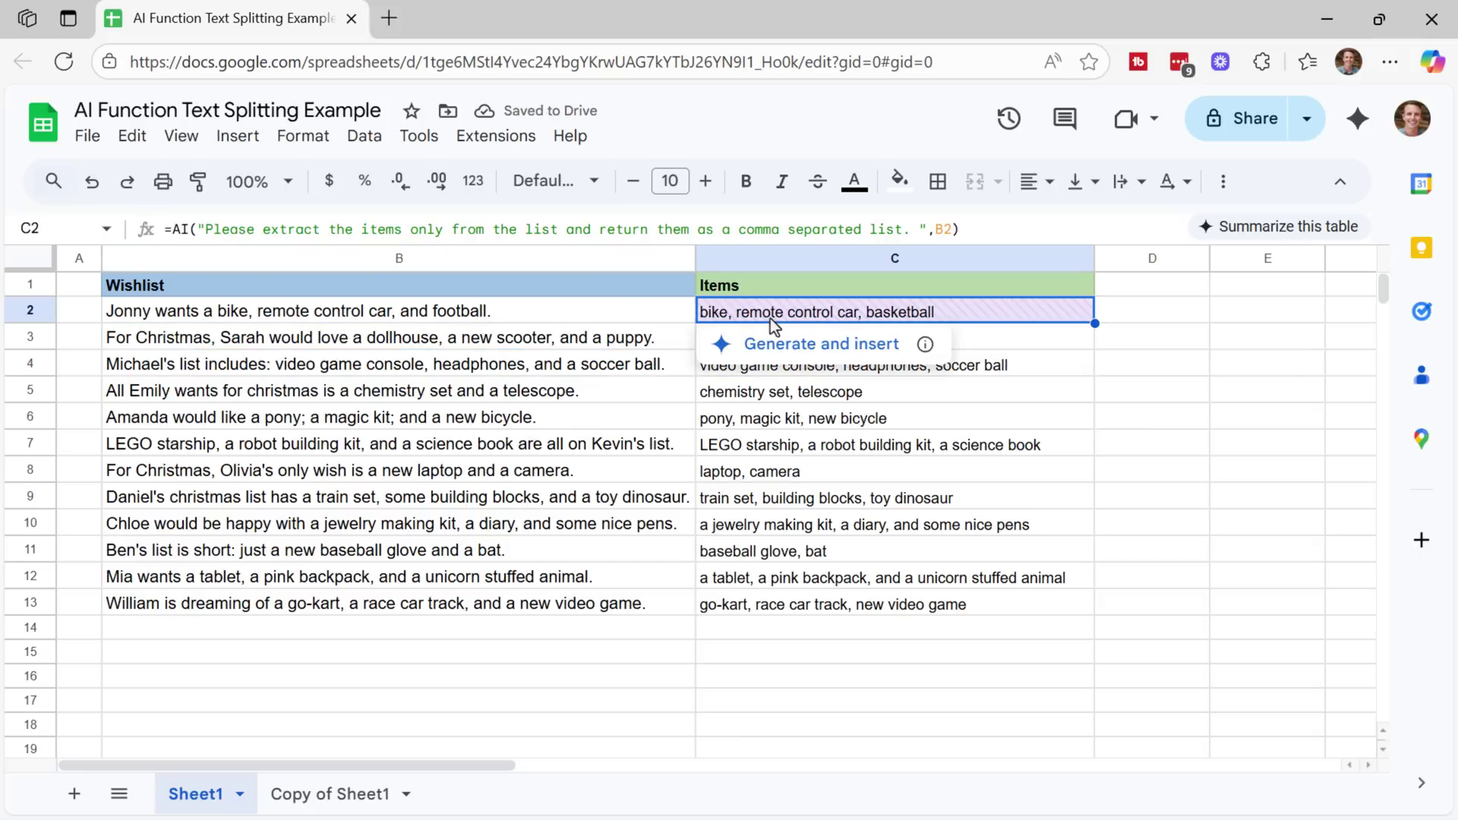
left_click(773, 345)
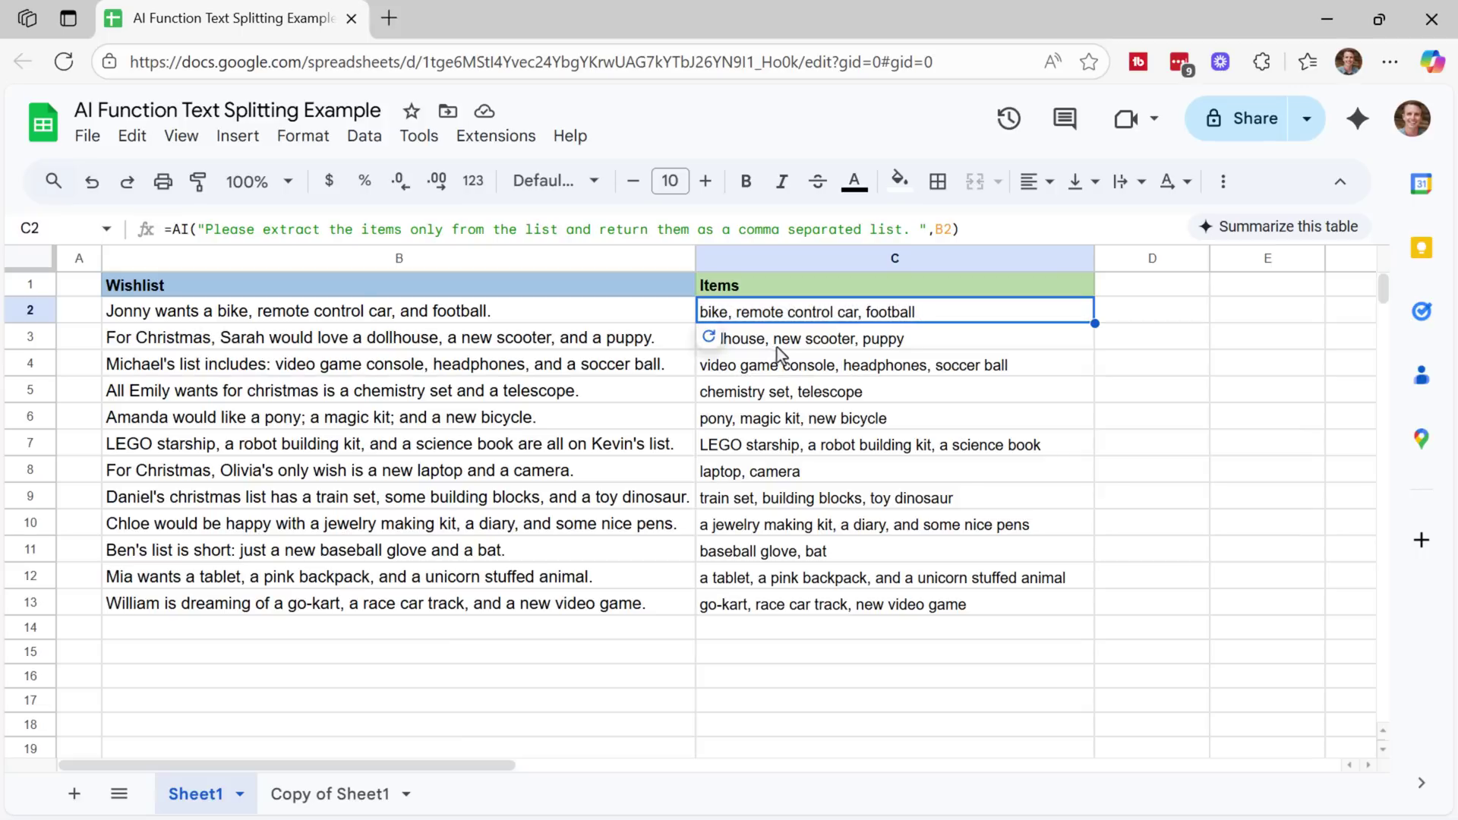
mouse_move(714, 347)
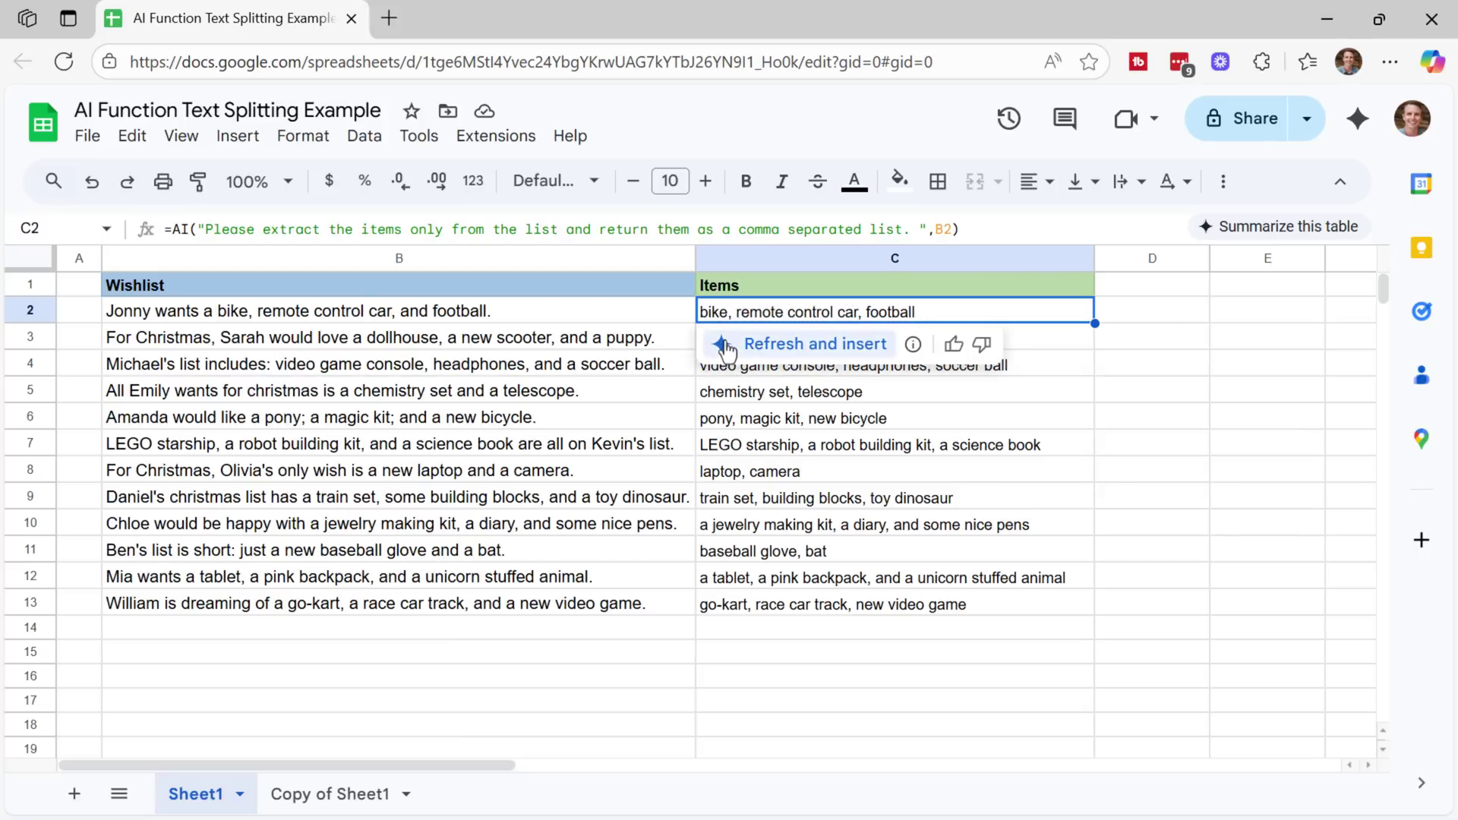
left_click(725, 348)
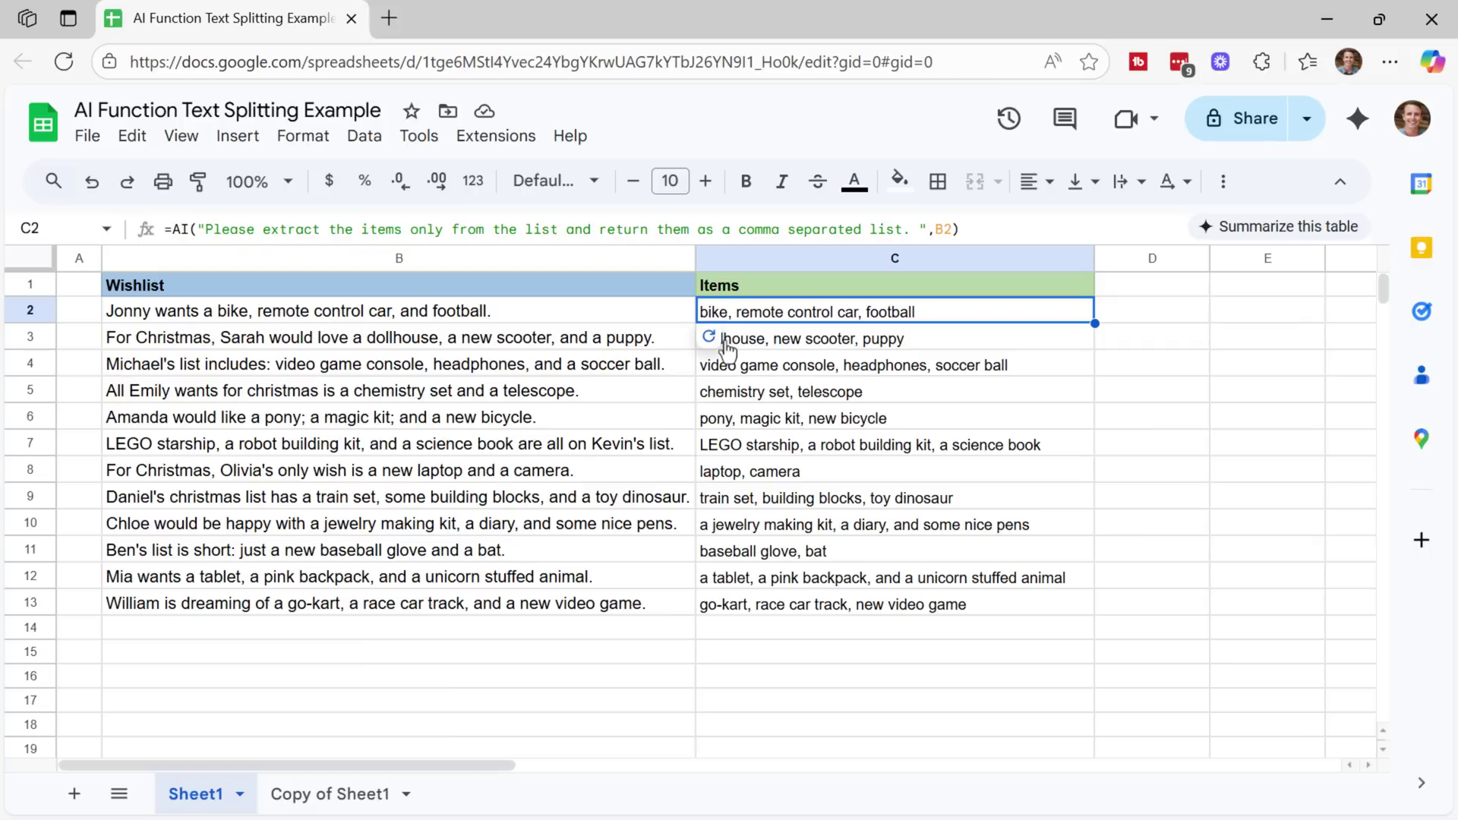
key("Return")
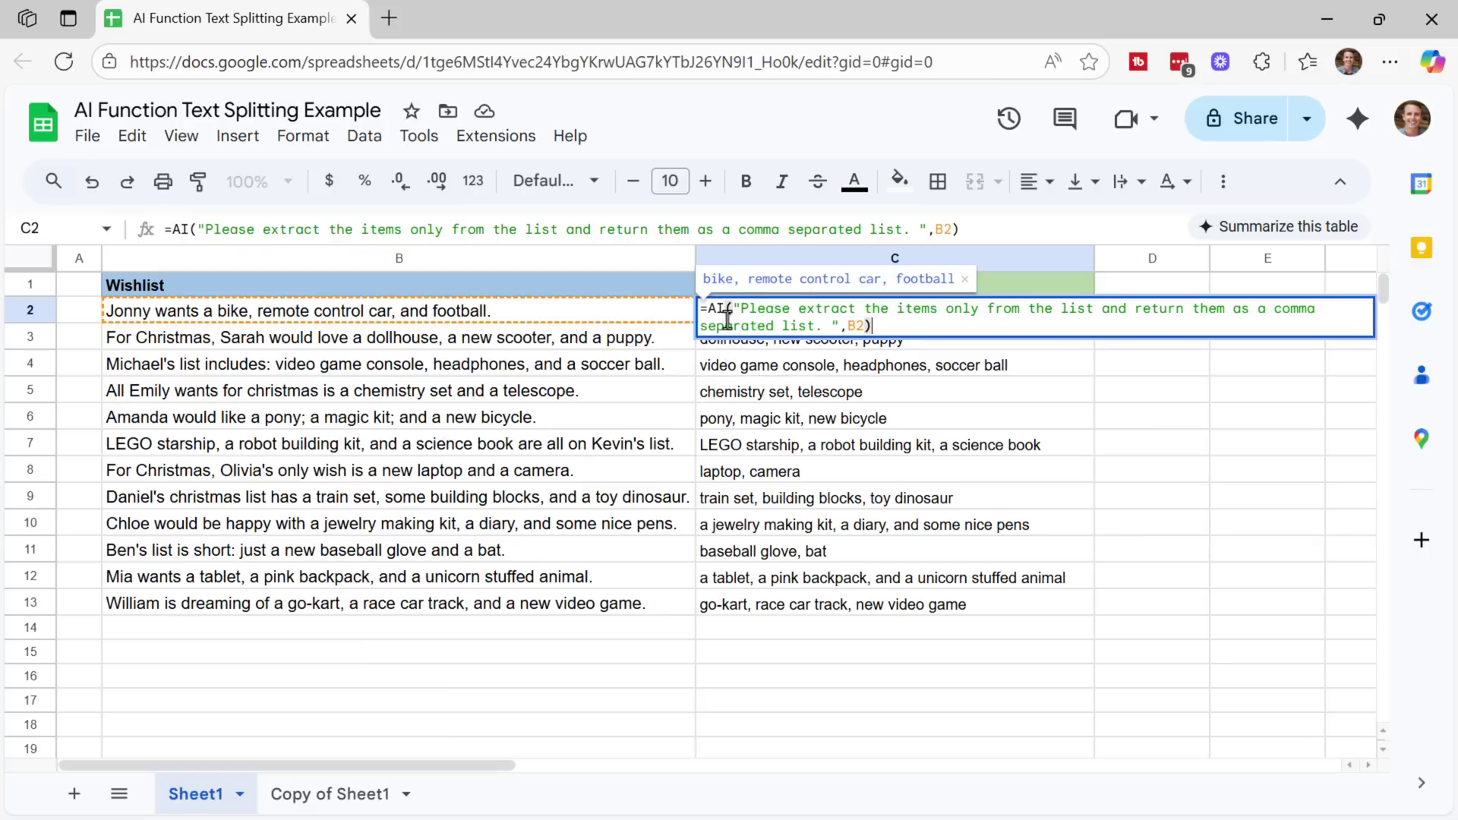